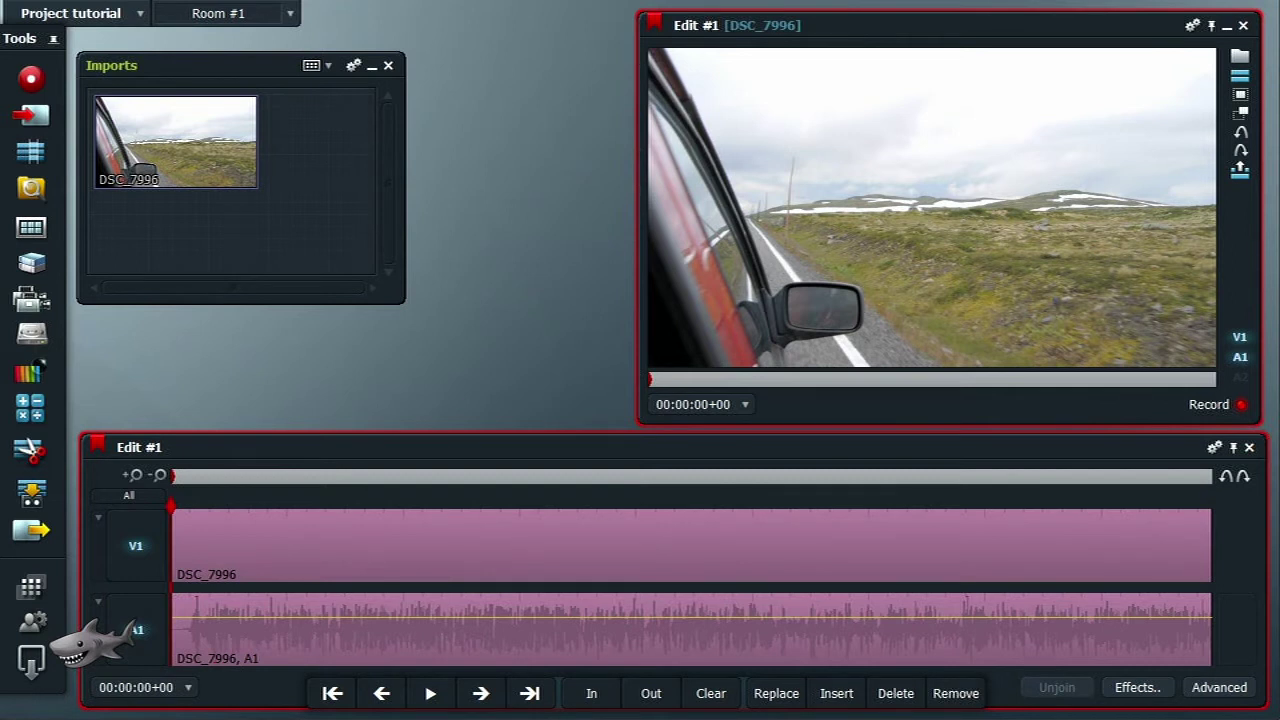
- Import text.png from the Desktop with the stills duration set to 5 seconds
click(33, 118)
click(352, 222)
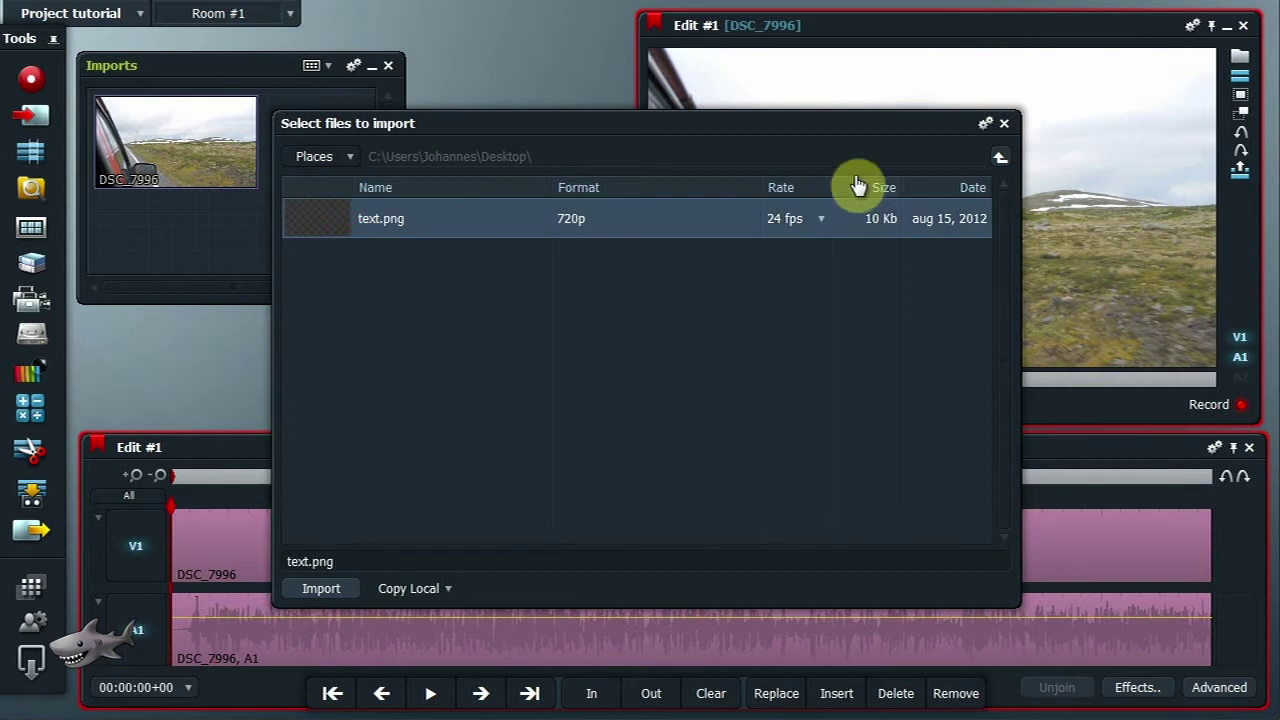
click(986, 123)
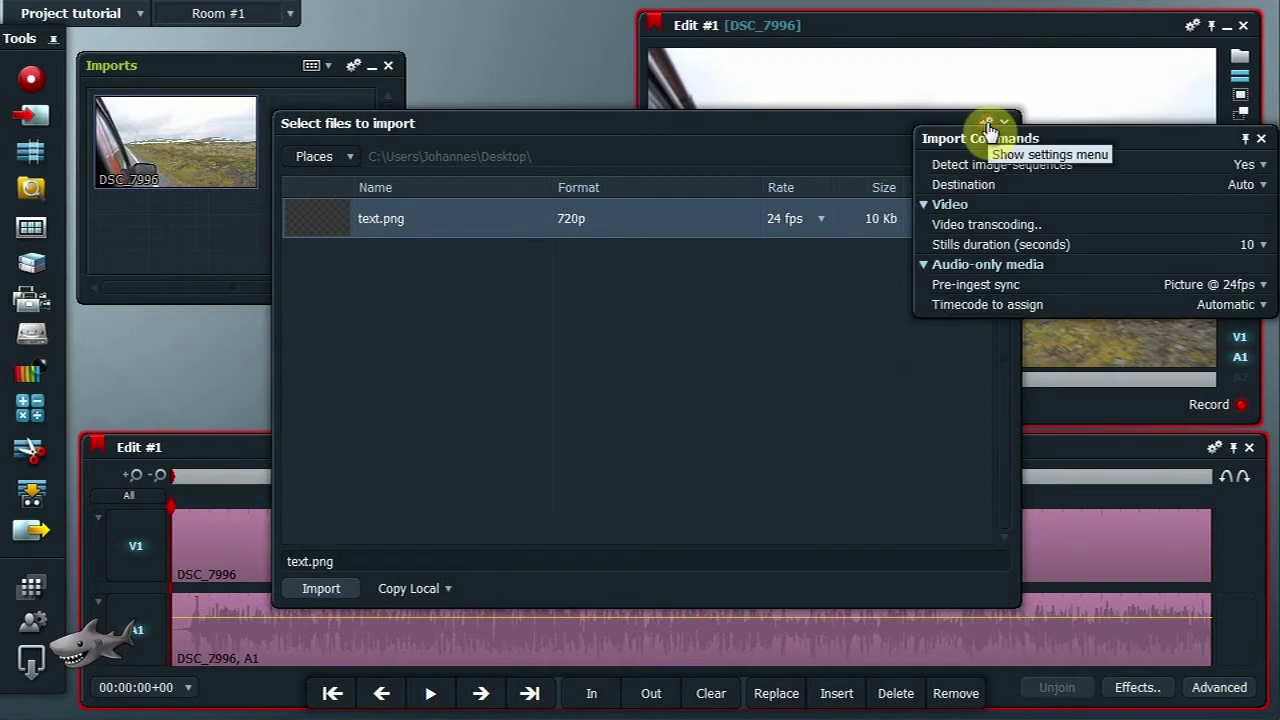
click(1219, 245)
click(1226, 358)
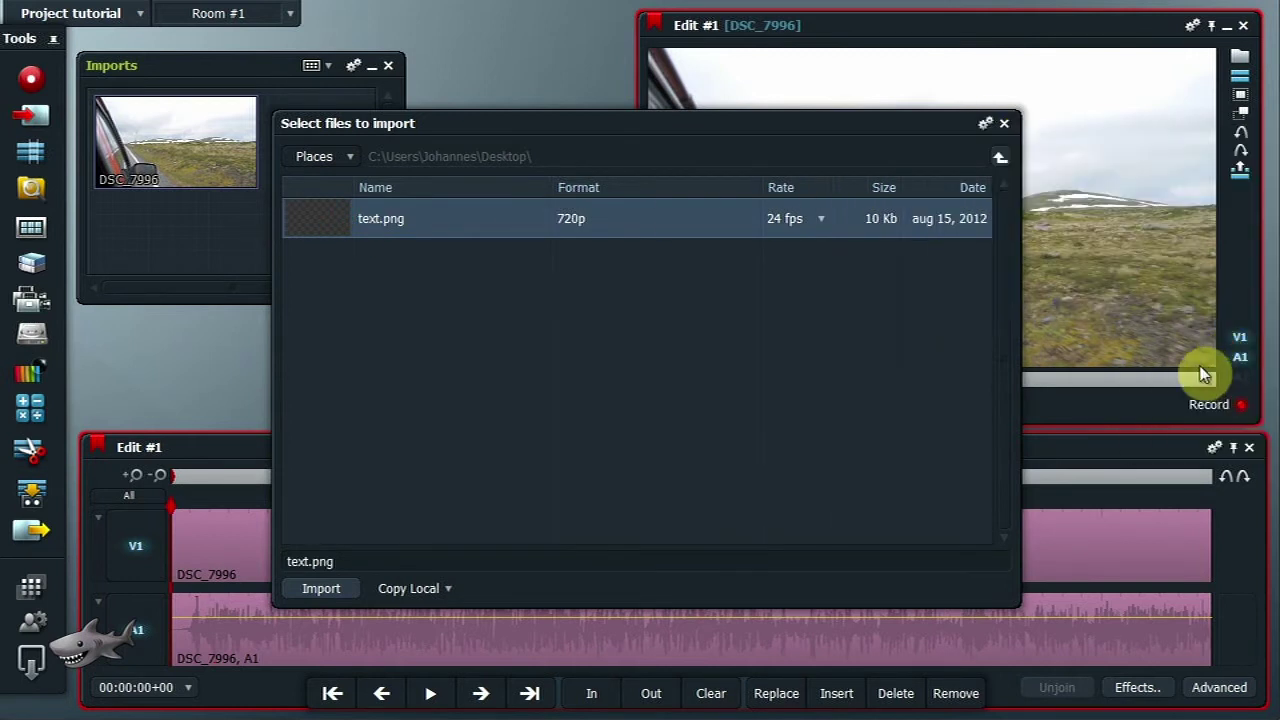
click(326, 592)
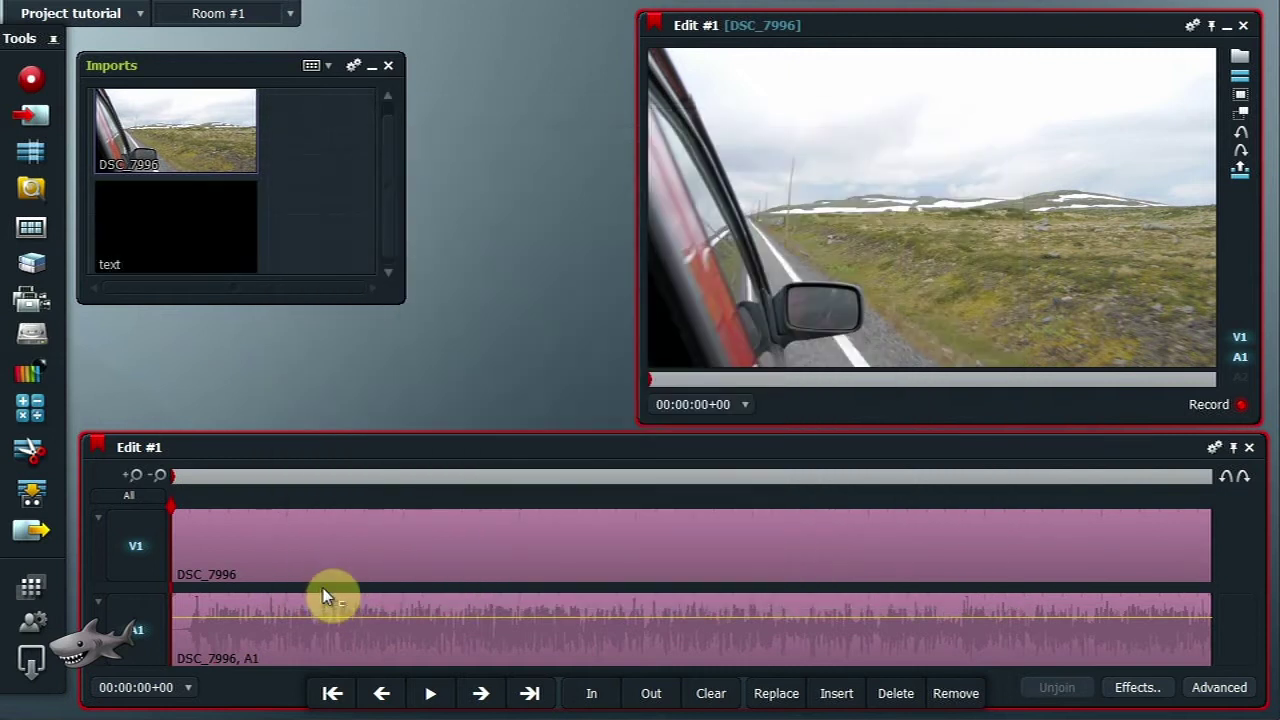
- Add one video track before V1 and place the text clip on it, starting at 00:00:01+02
click(343, 472)
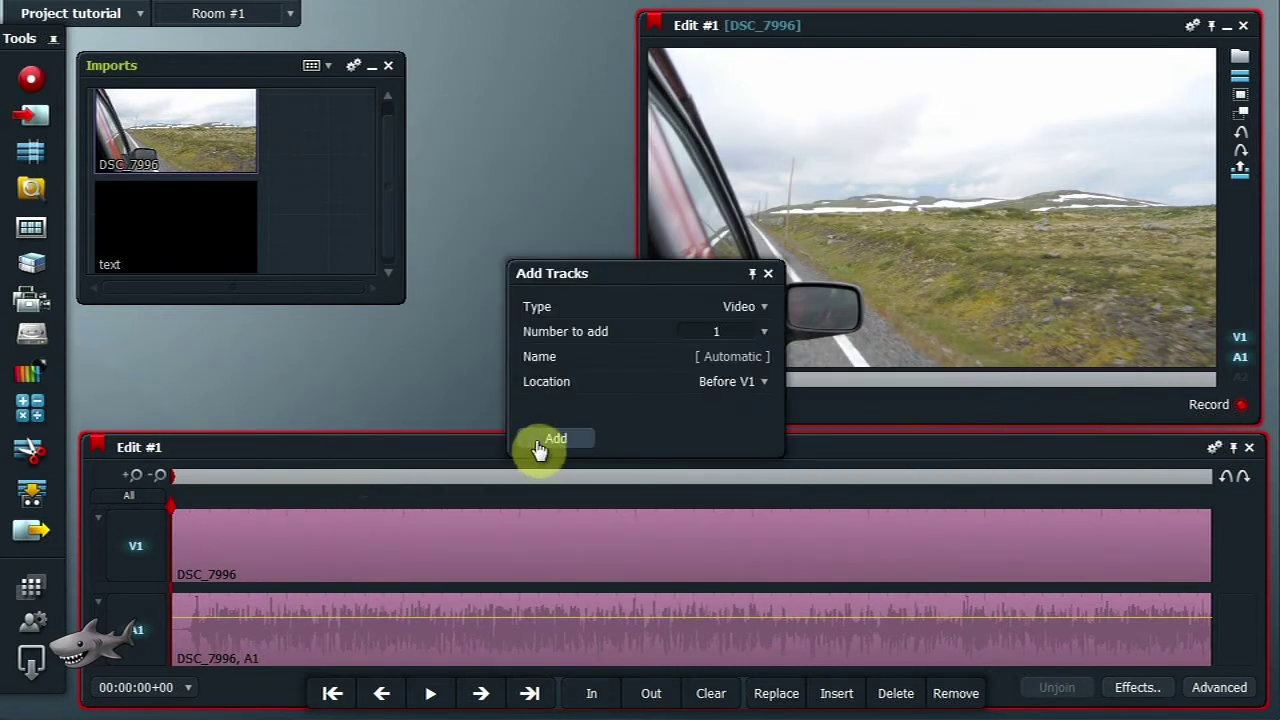
click(555, 439)
mouse_move(166, 235)
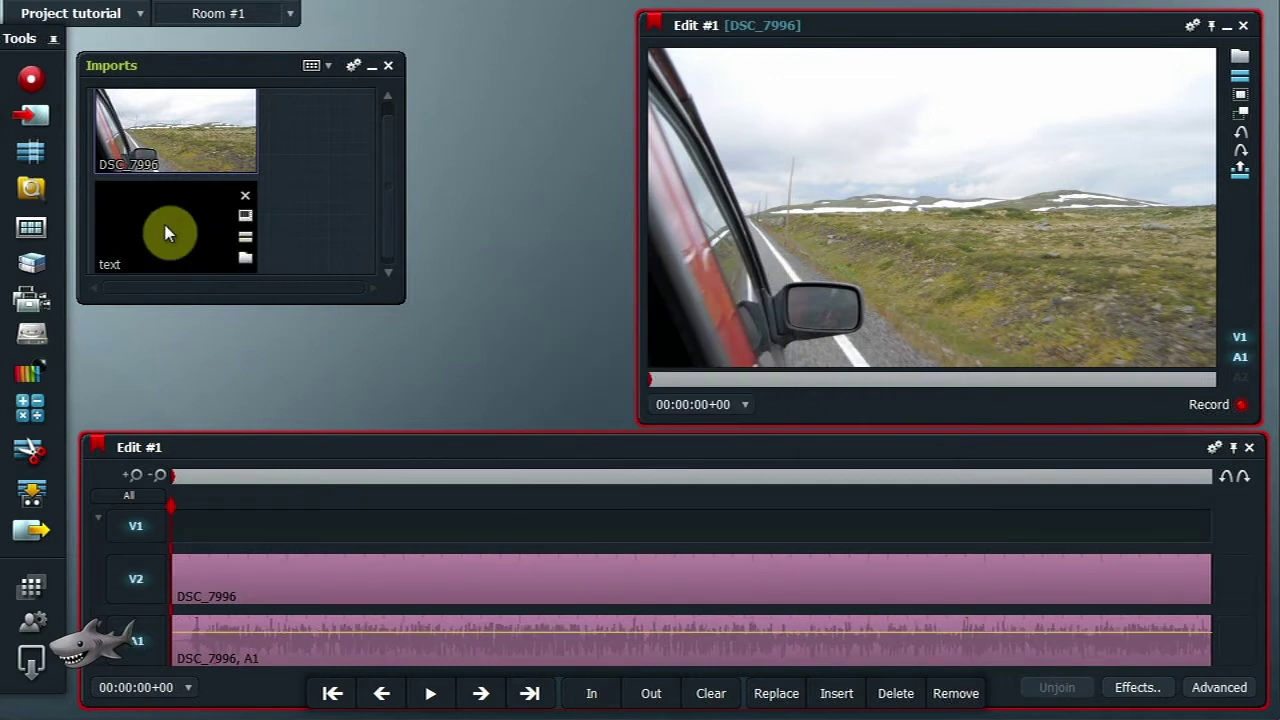
drag(175, 524, 303, 527)
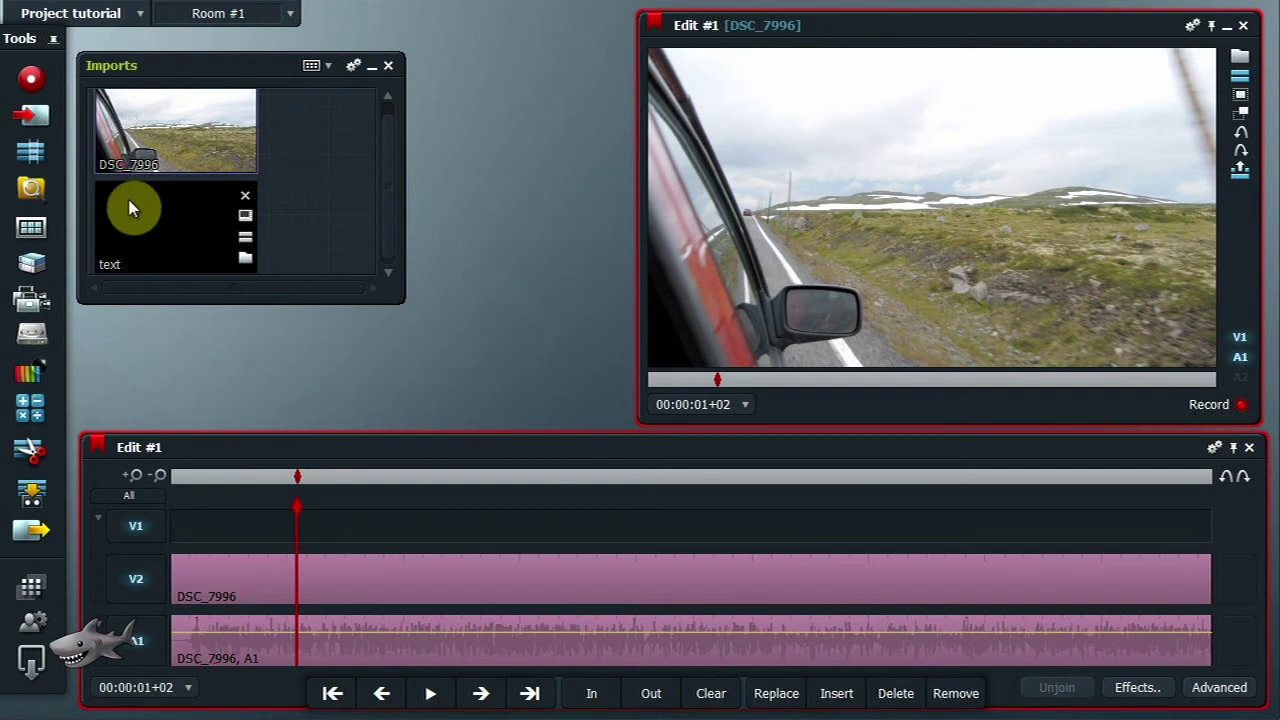
mouse_move(130, 207)
drag(130, 205, 391, 517)
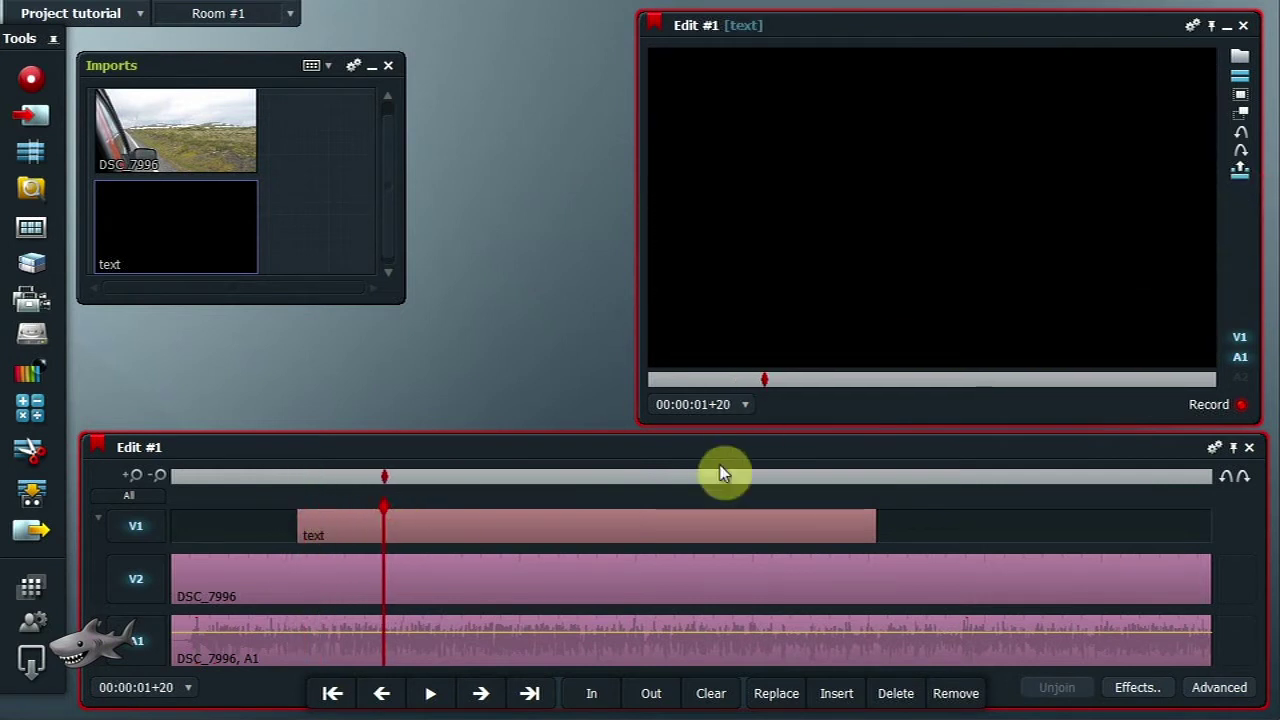
- Apply the Blend effect from the video Mixes category to the current text clip, then close its settings
click(1140, 688)
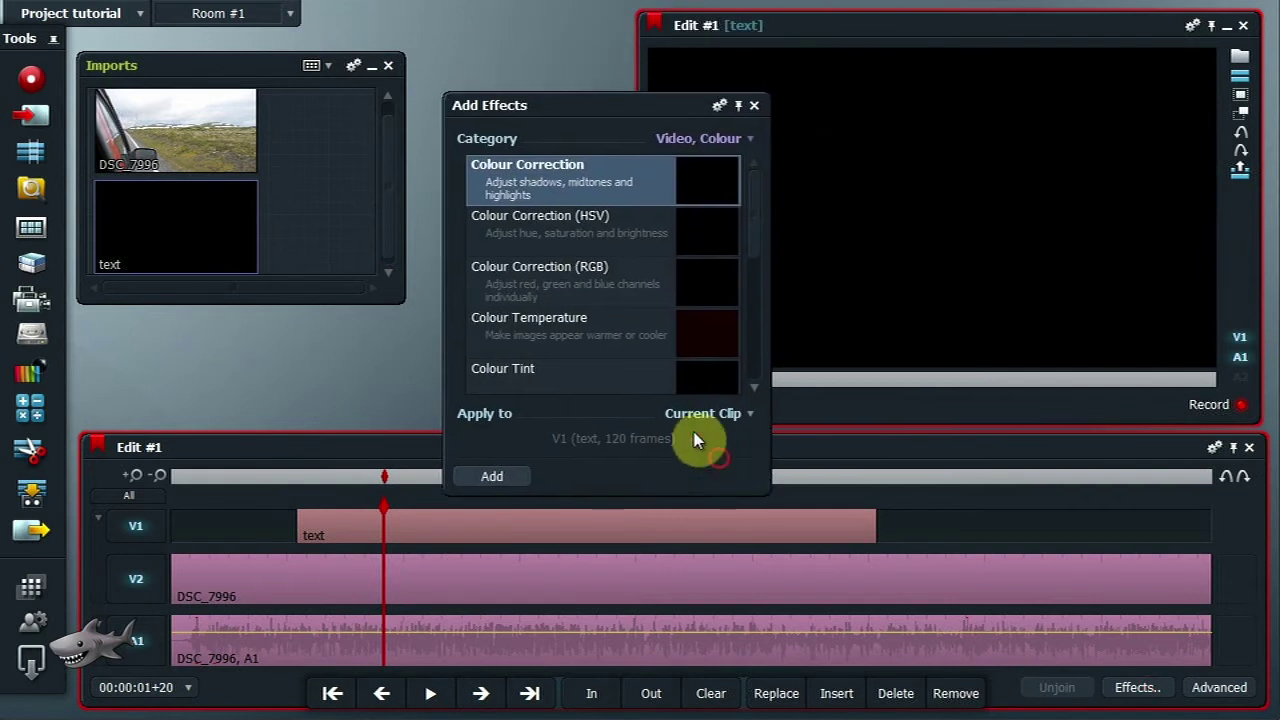
click(688, 137)
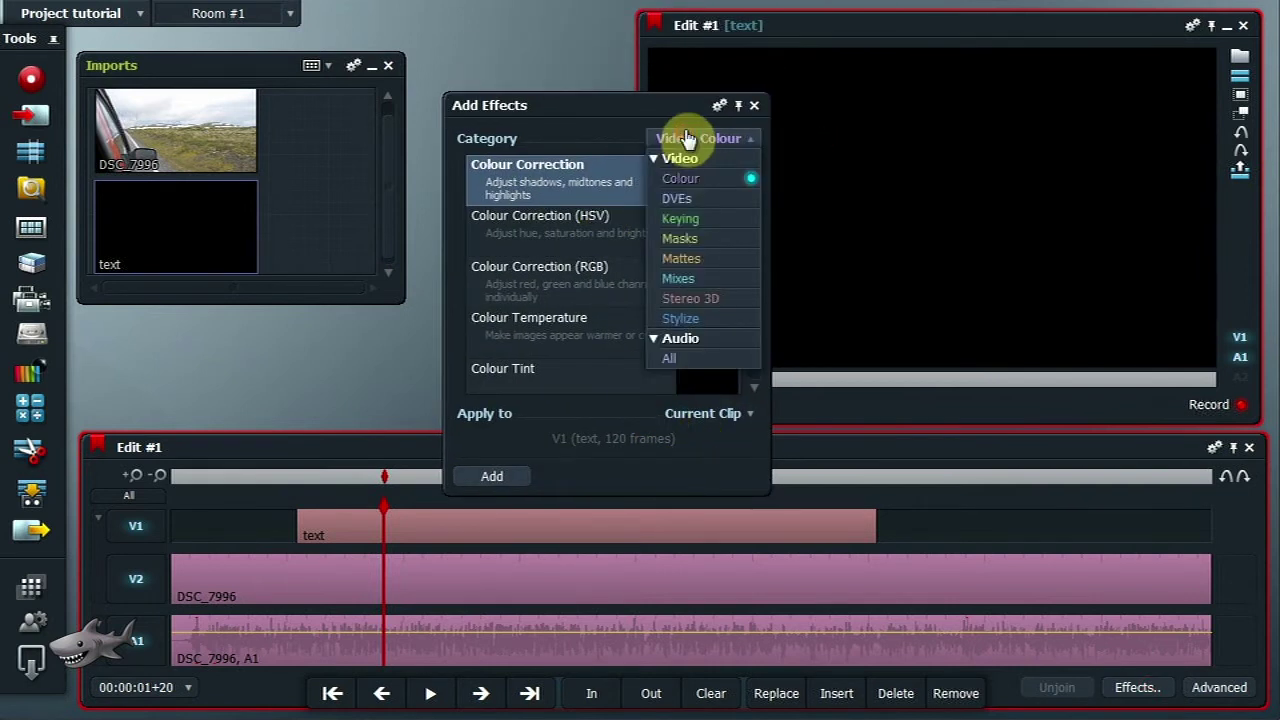
click(690, 278)
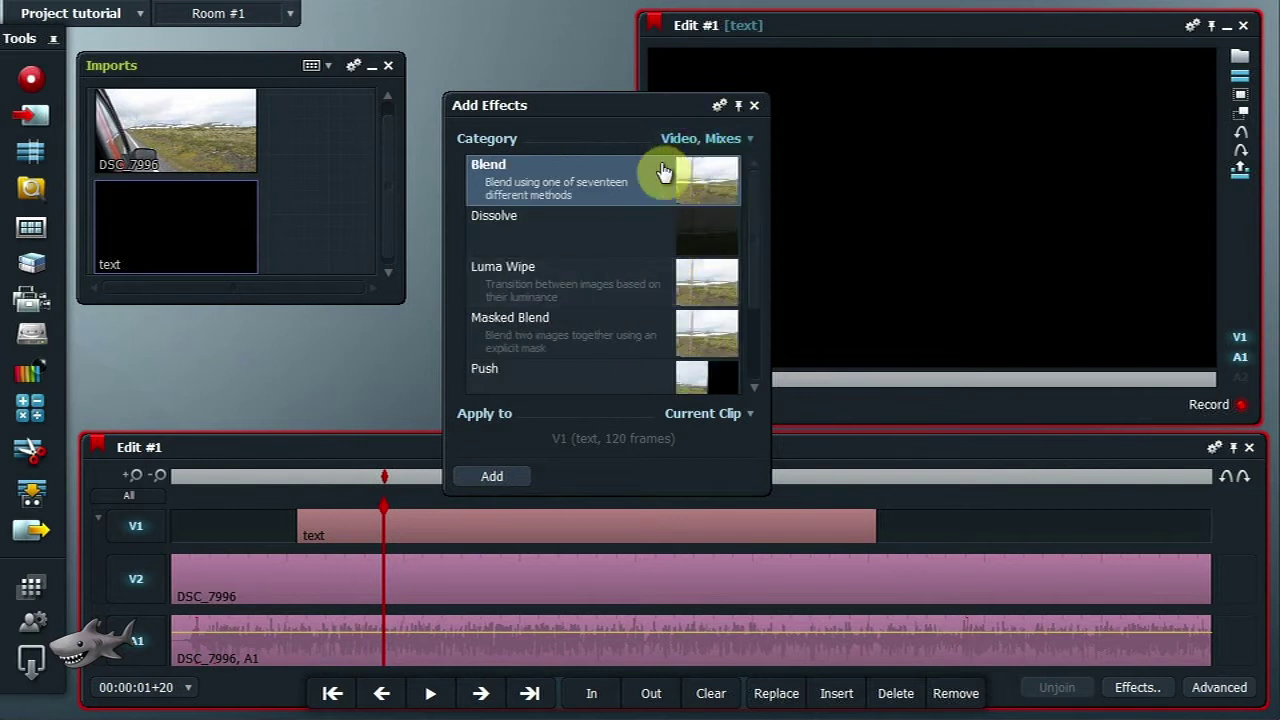
double_click(620, 181)
drag(695, 45, 333, 60)
click(519, 54)
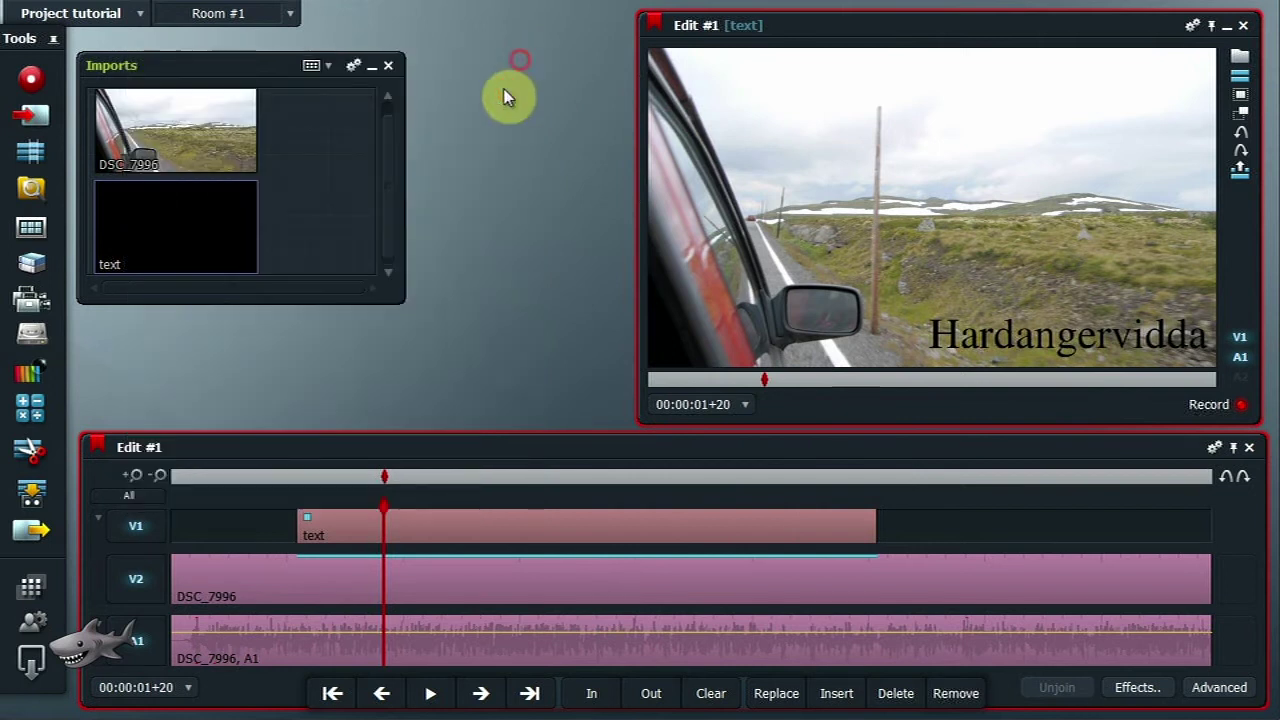
- Play the edit past the end of the text clip and scrub back to check the blended title
click(432, 700)
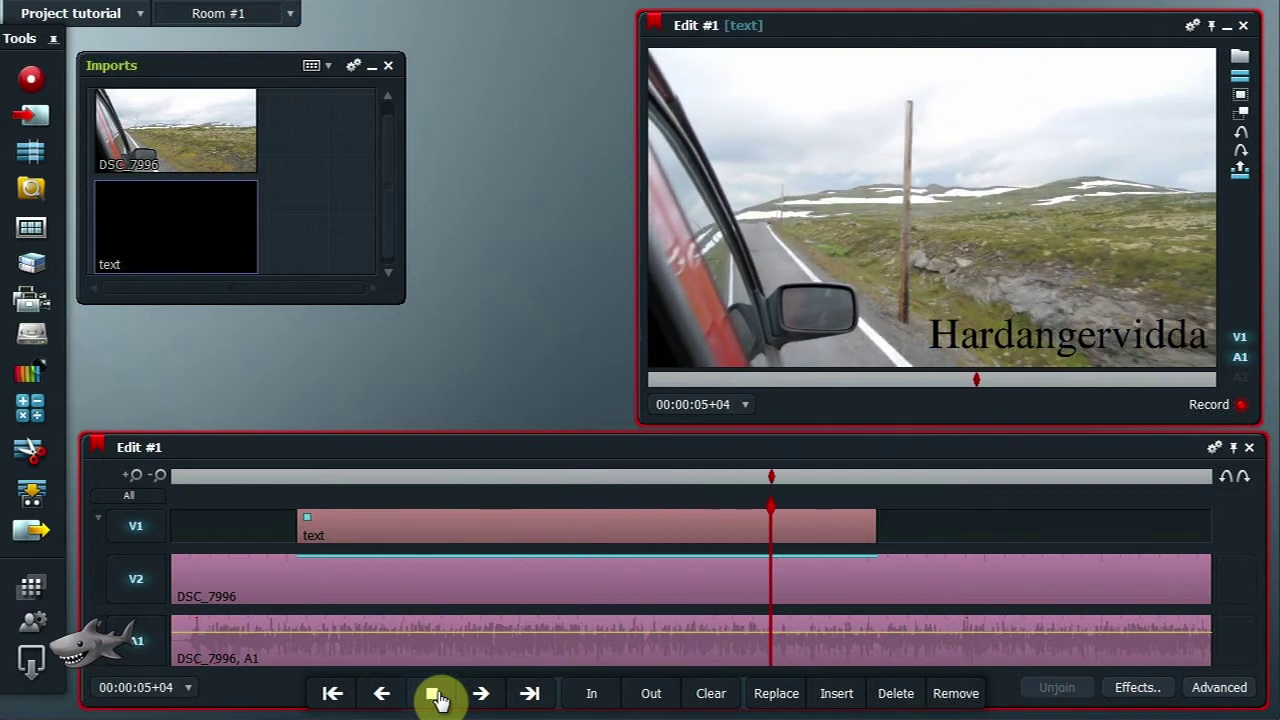
click(435, 696)
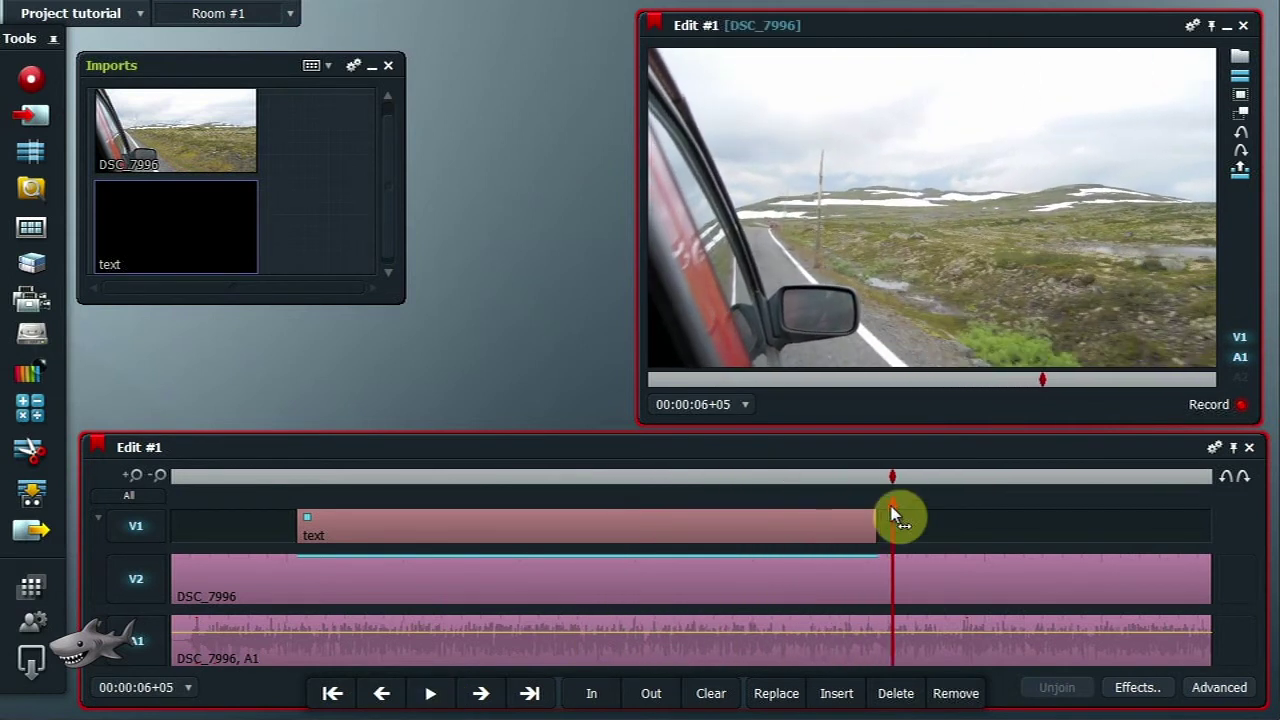
drag(893, 514, 651, 520)
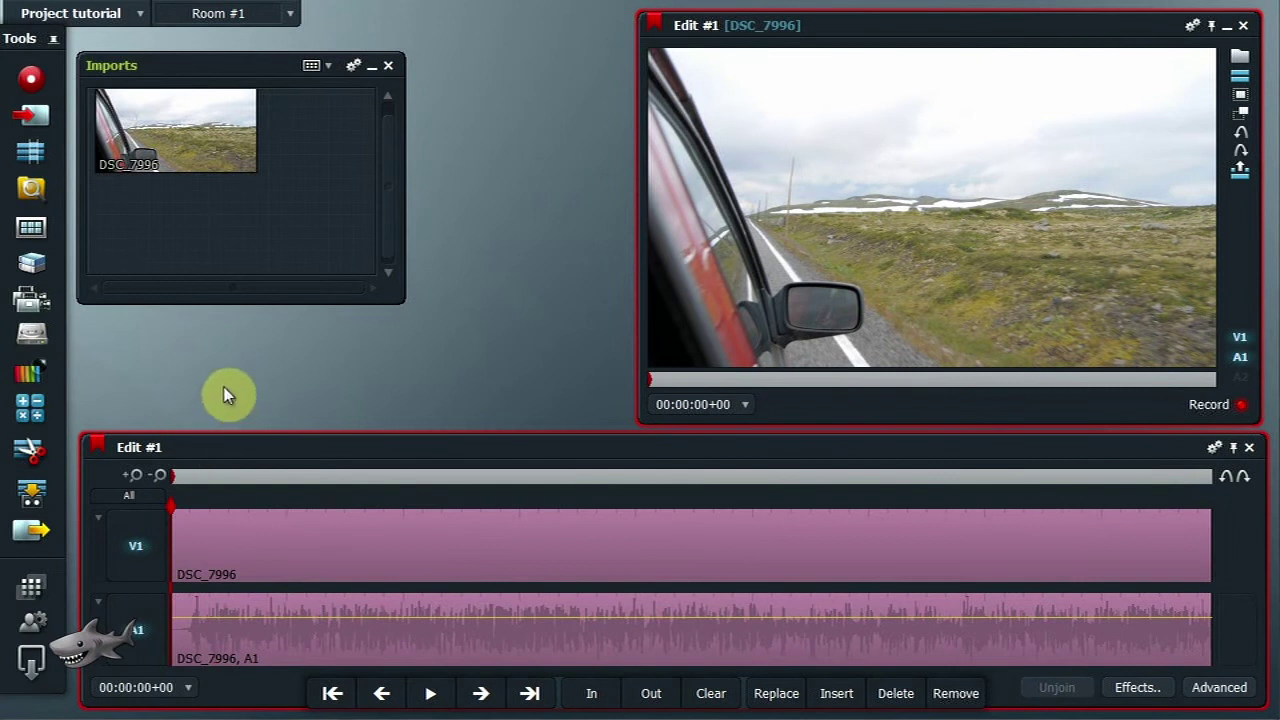
- Mark the section from 00:00:01+03 to 00:00:02+21 and apply the image effect from the video Keying category to it
click(201, 458)
key(space)
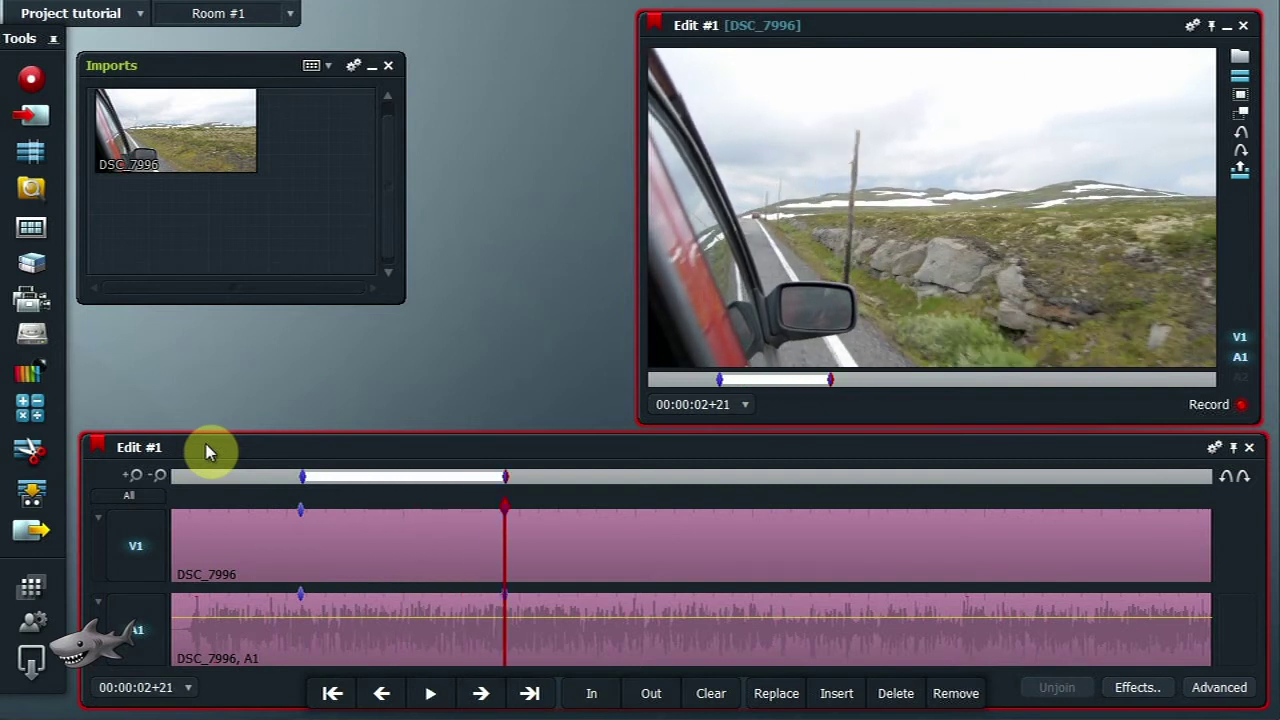
click(1137, 687)
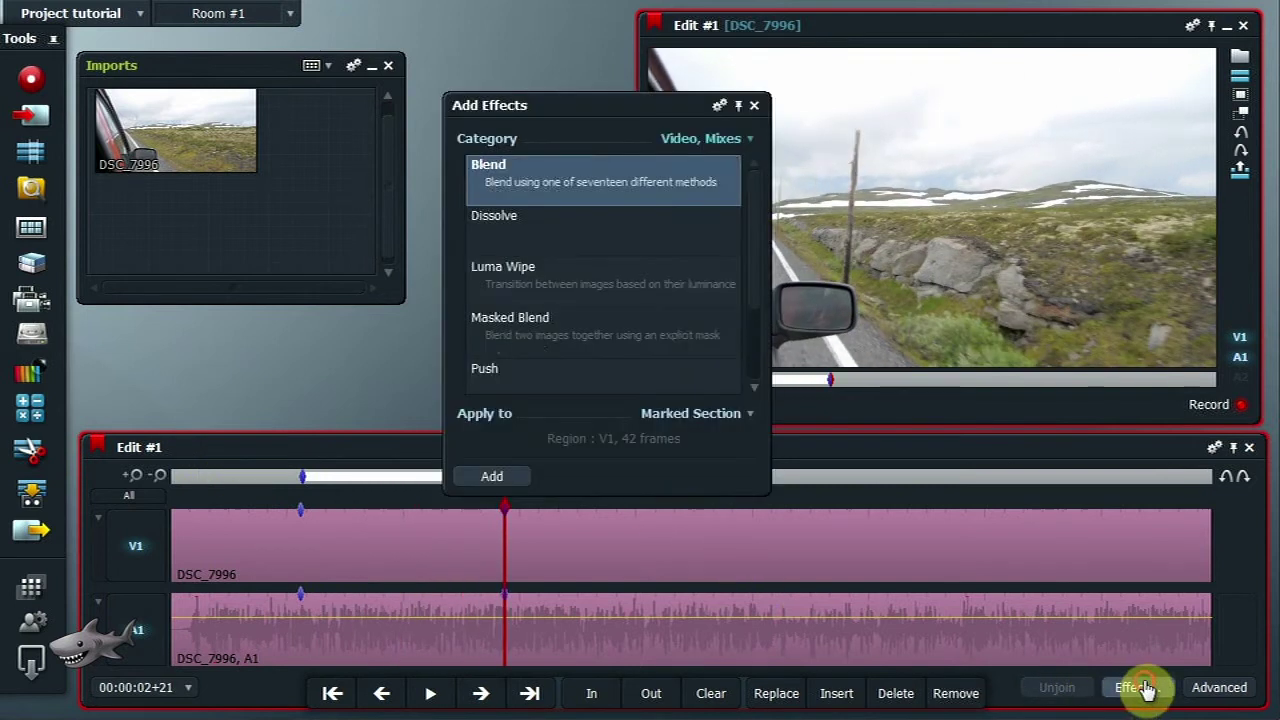
click(700, 138)
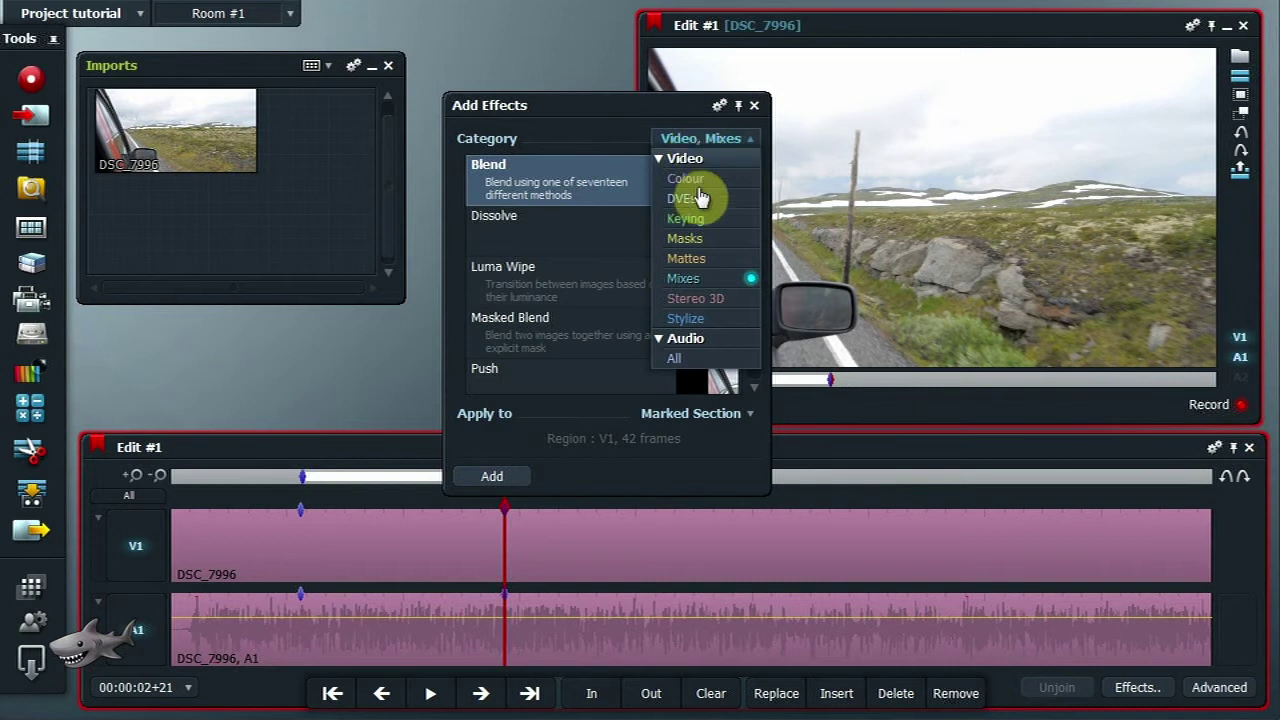
click(690, 222)
double_click(529, 277)
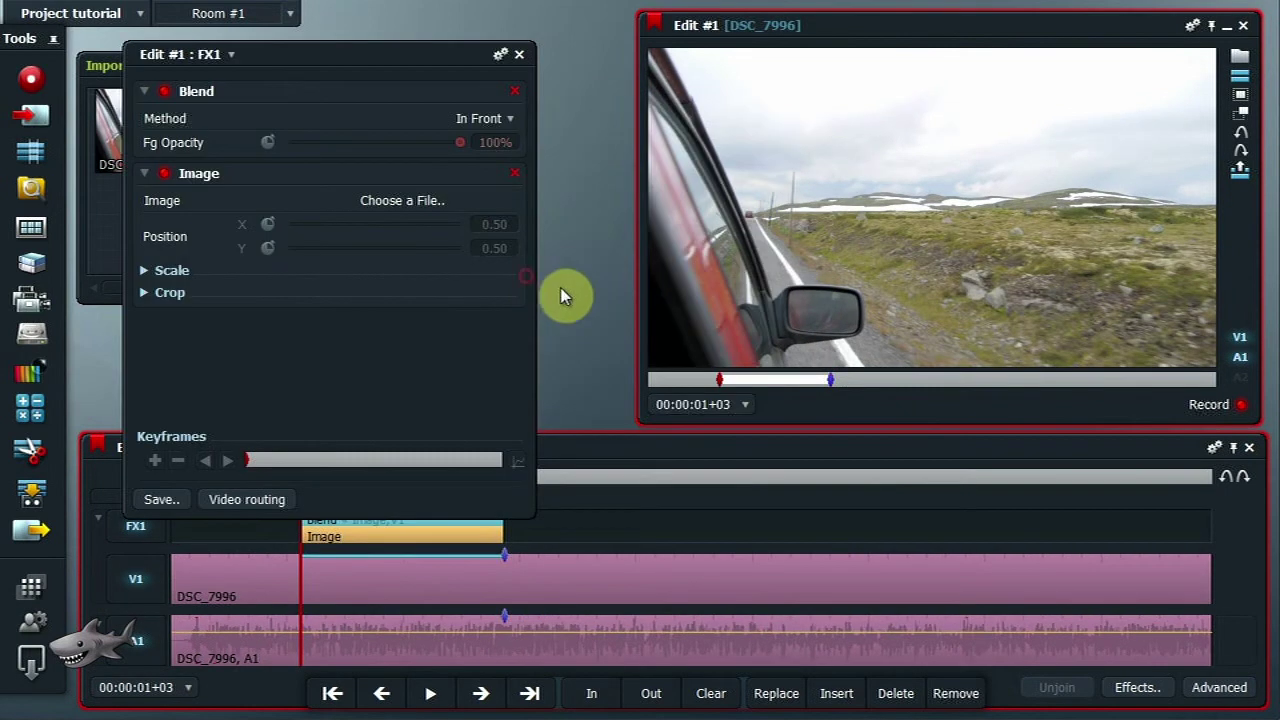
- Load text.png as the Image effect's source file and move the effect settings clear of the Imports bin
click(421, 203)
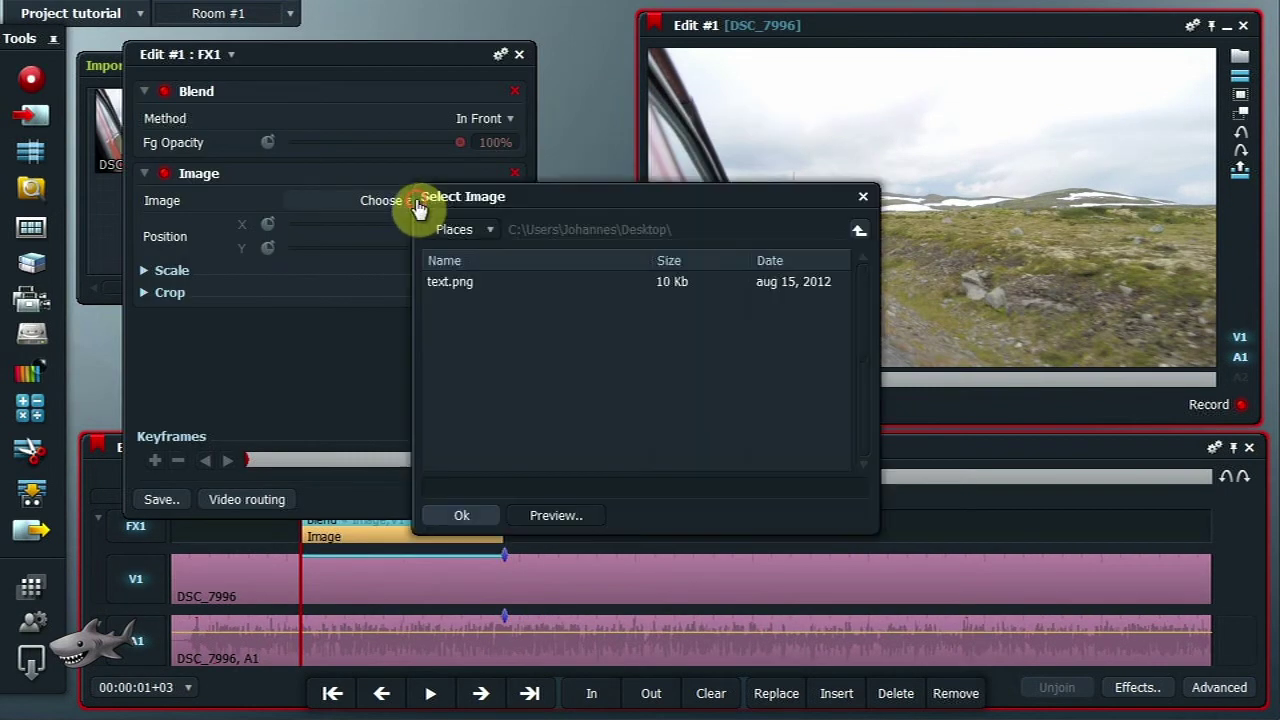
click(460, 296)
click(460, 517)
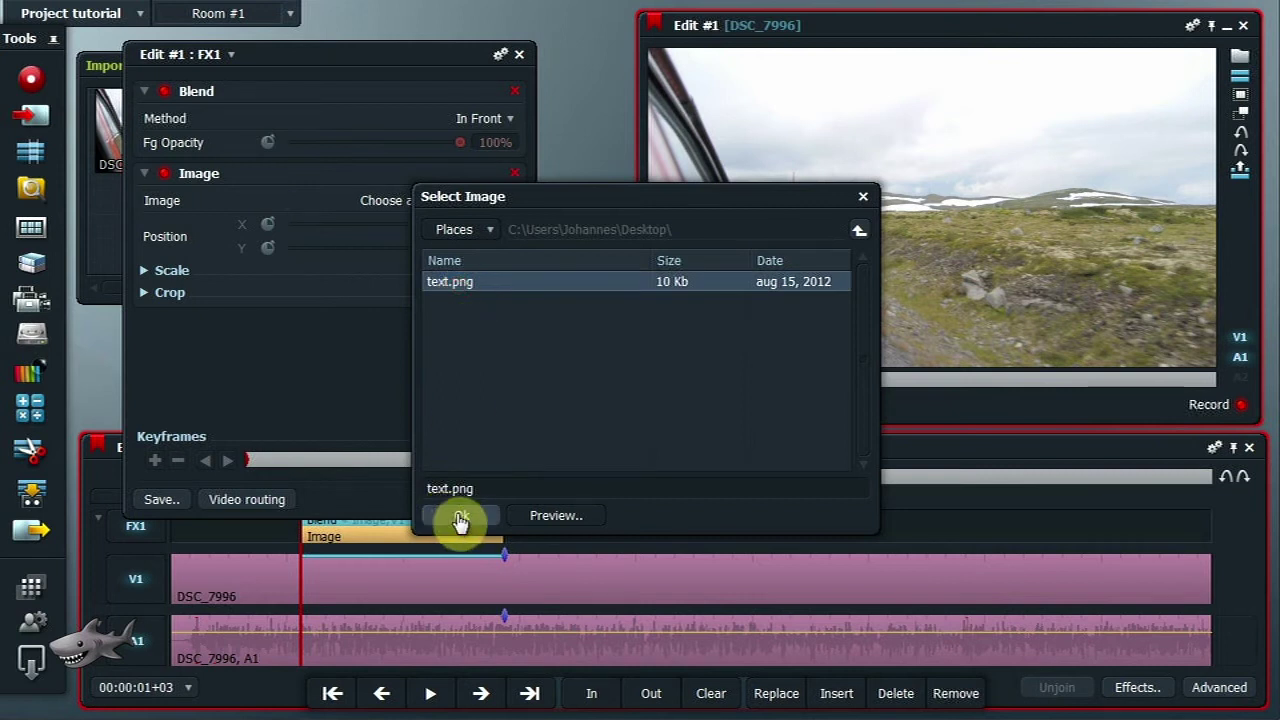
drag(339, 54, 414, 42)
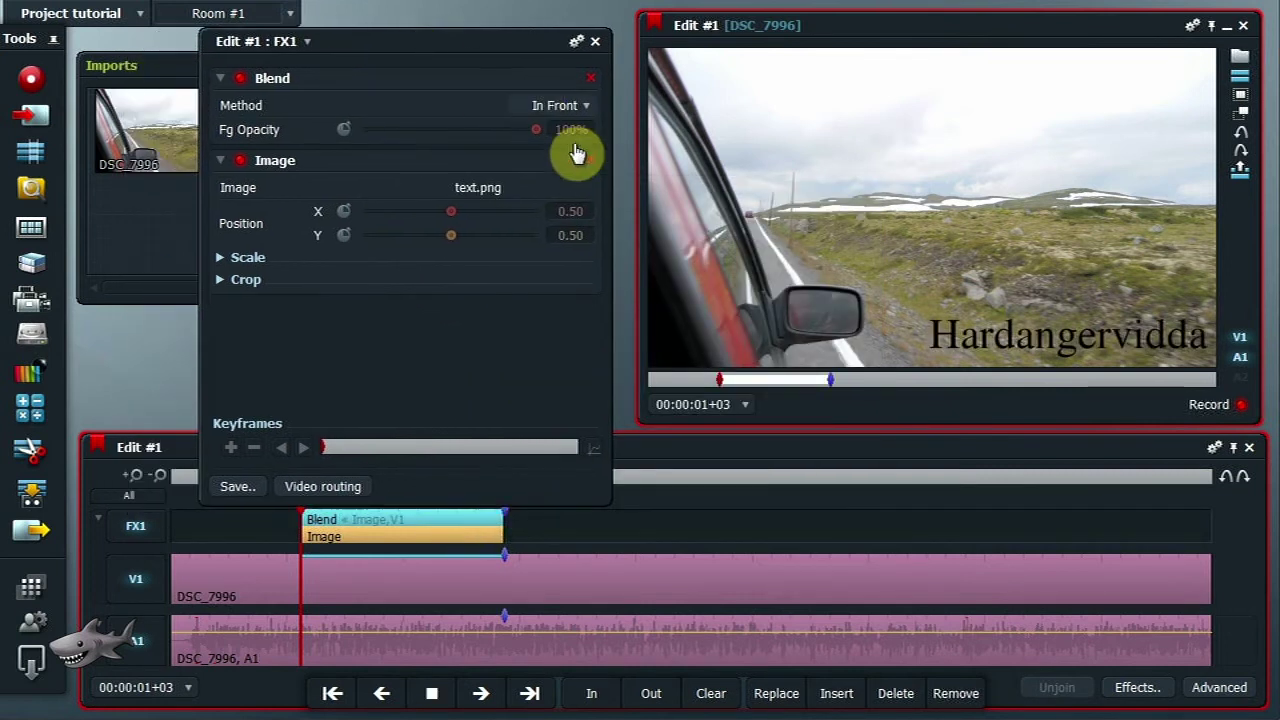
- Set the overlay image's X scale to 0.98 and its Y position to 1.20, then close the effect settings
click(238, 281)
click(238, 281)
click(243, 258)
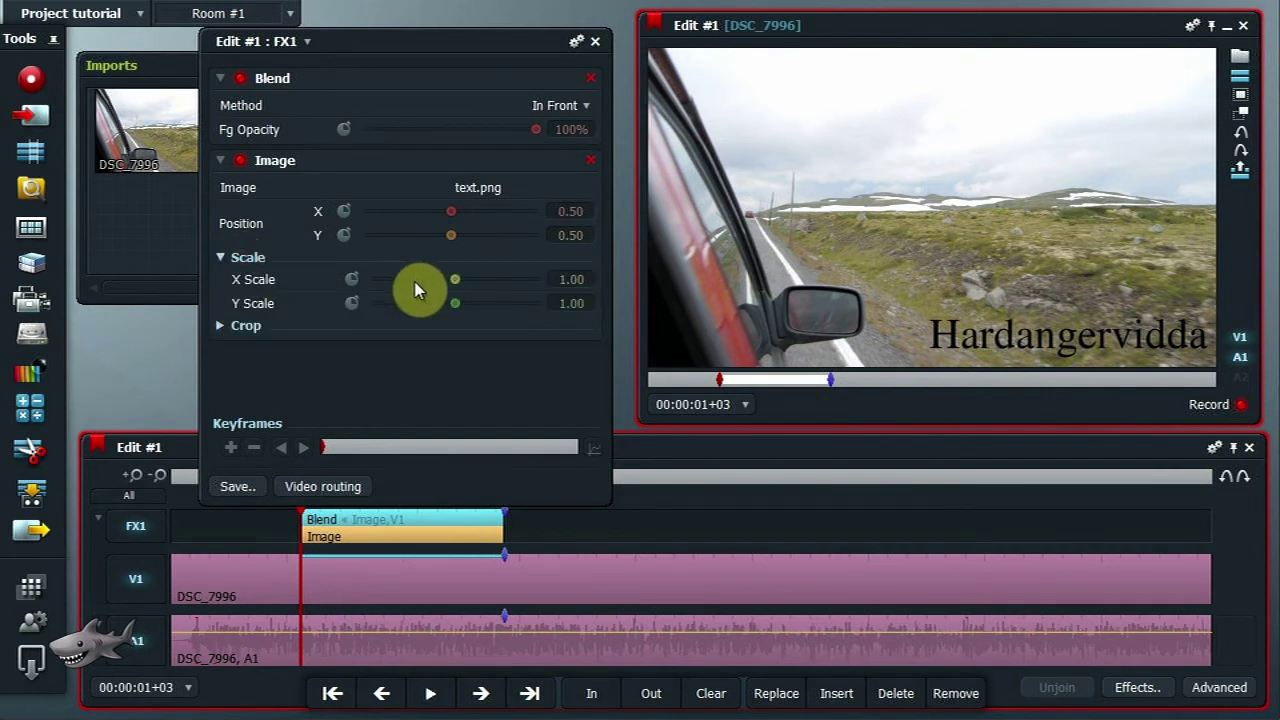
drag(423, 286, 456, 287)
click(455, 228)
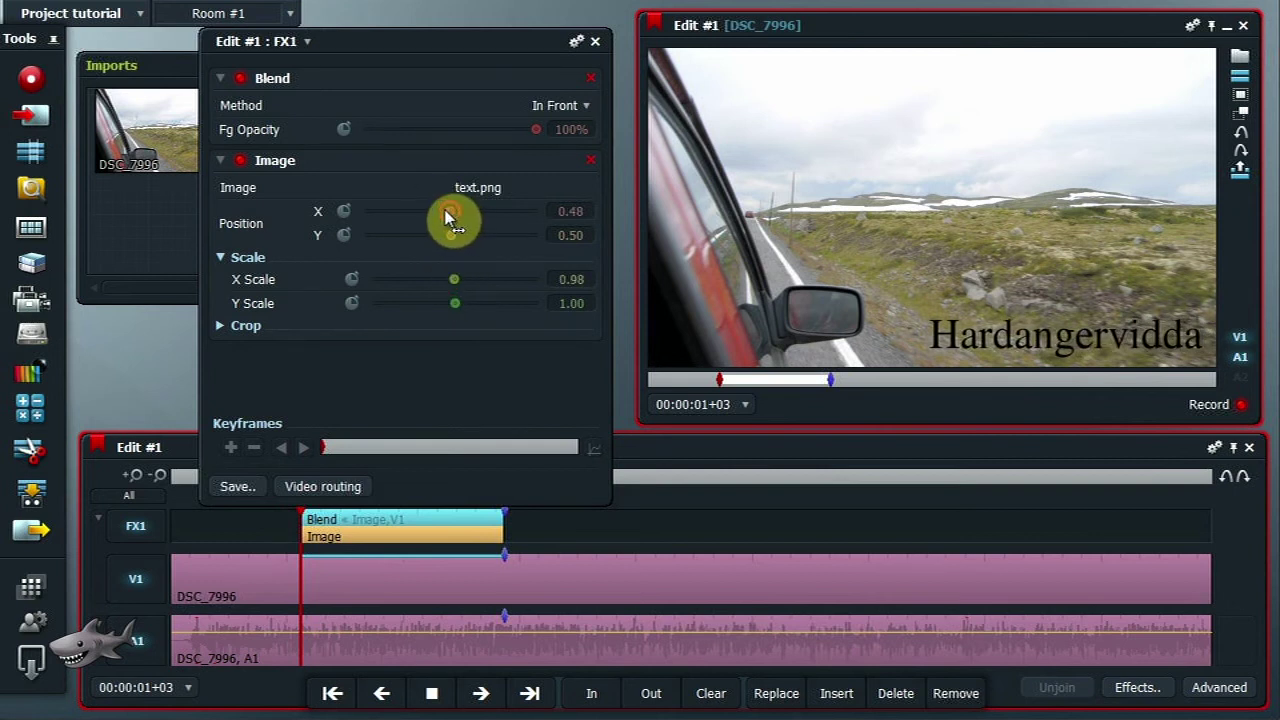
drag(447, 218, 478, 230)
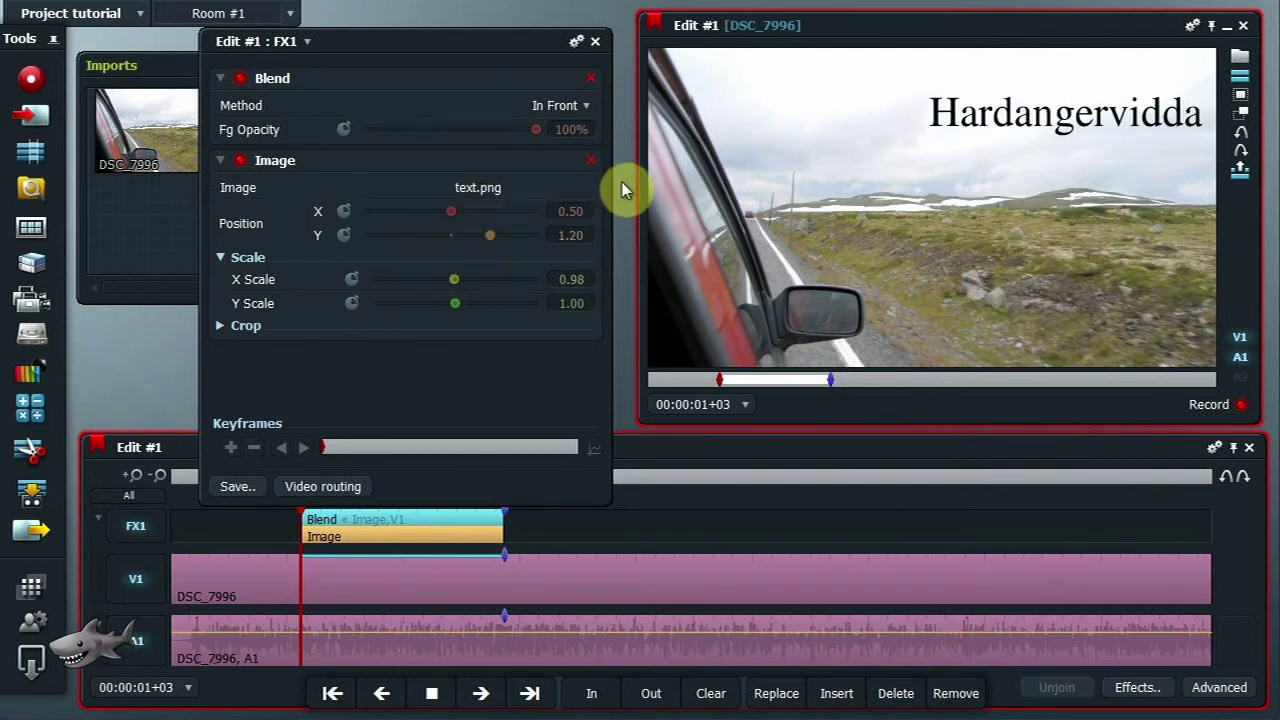
click(597, 43)
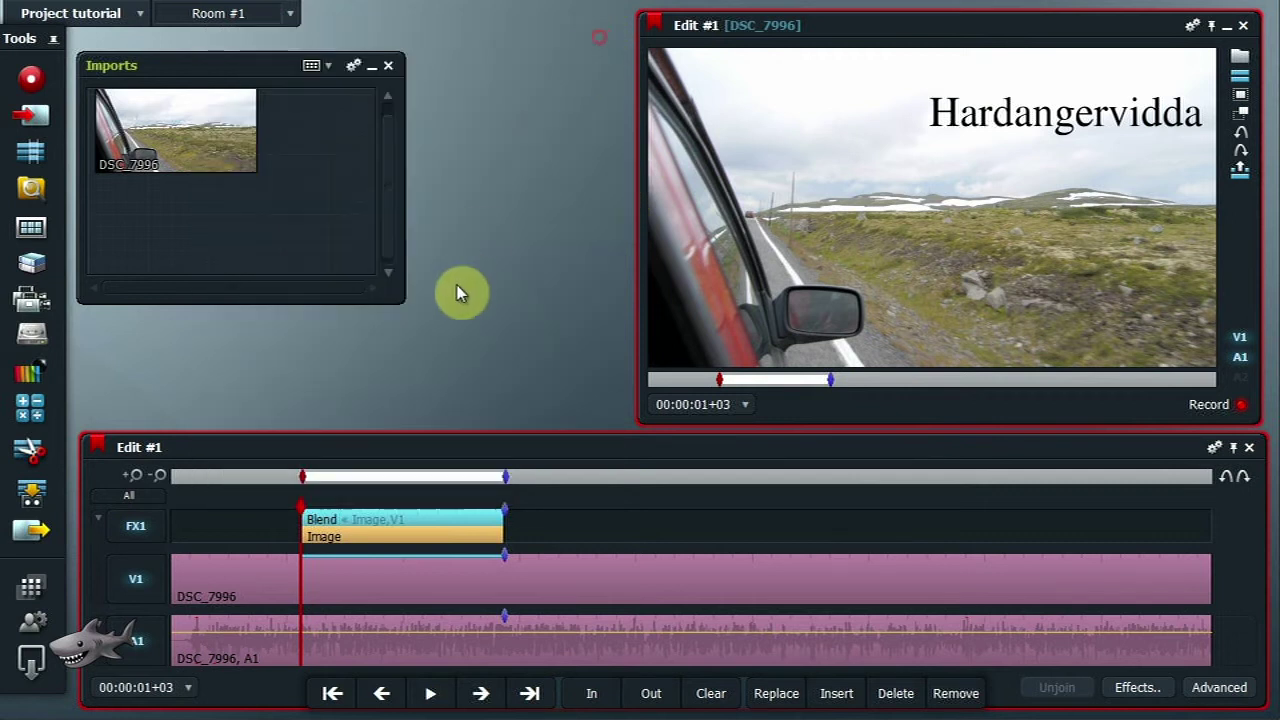
- Play the marked section to preview the repositioned title overlay
key(space)
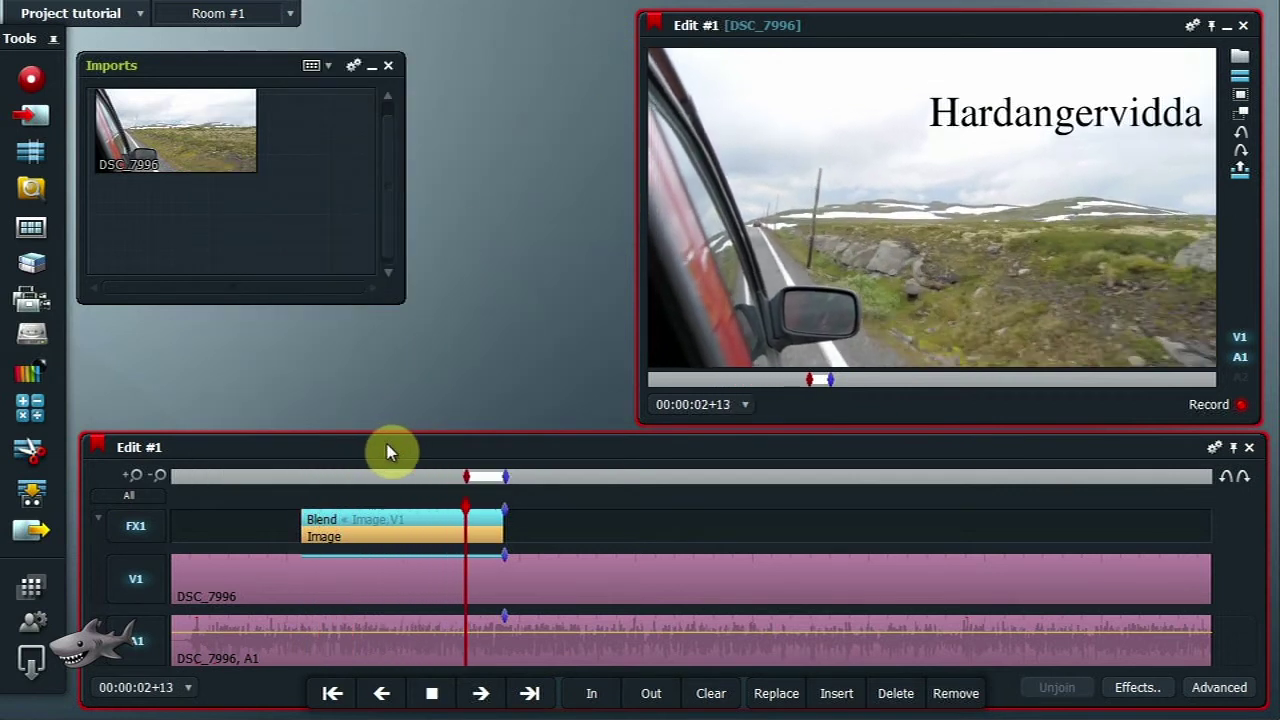
key(space)
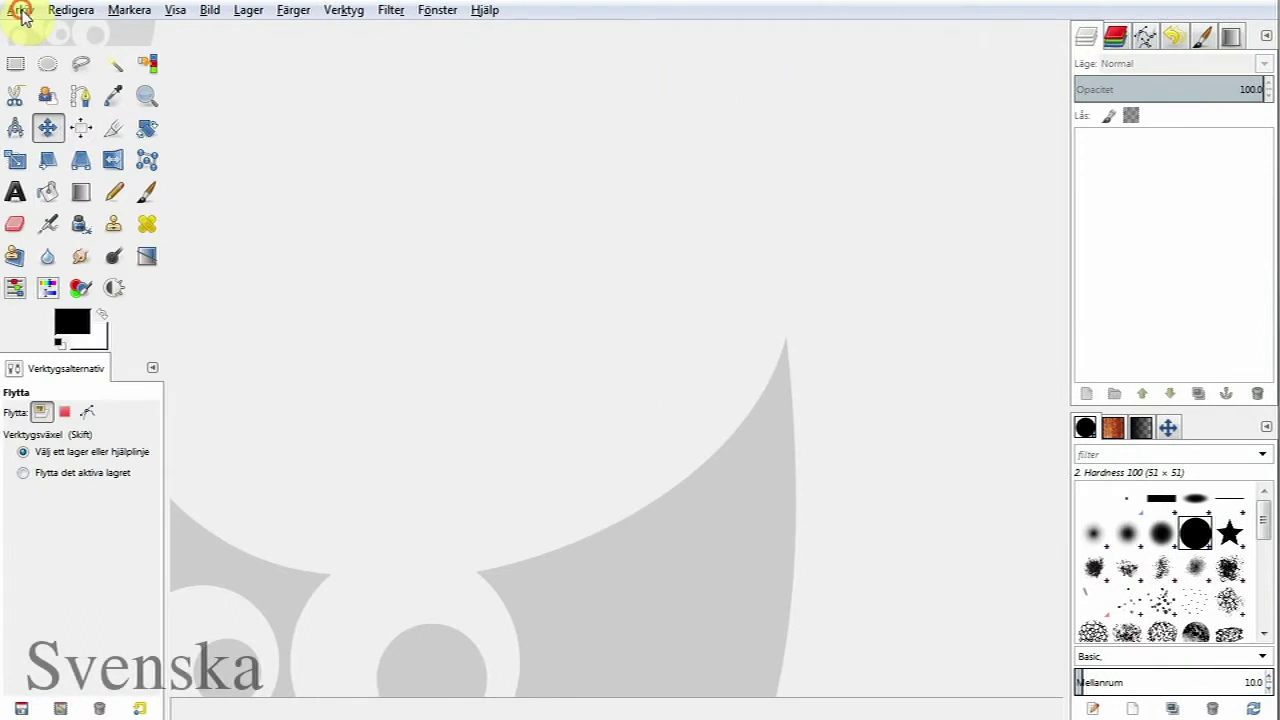
- Switch to GIMP and create a new 1280 × 720 px image
click(20, 10)
click(40, 35)
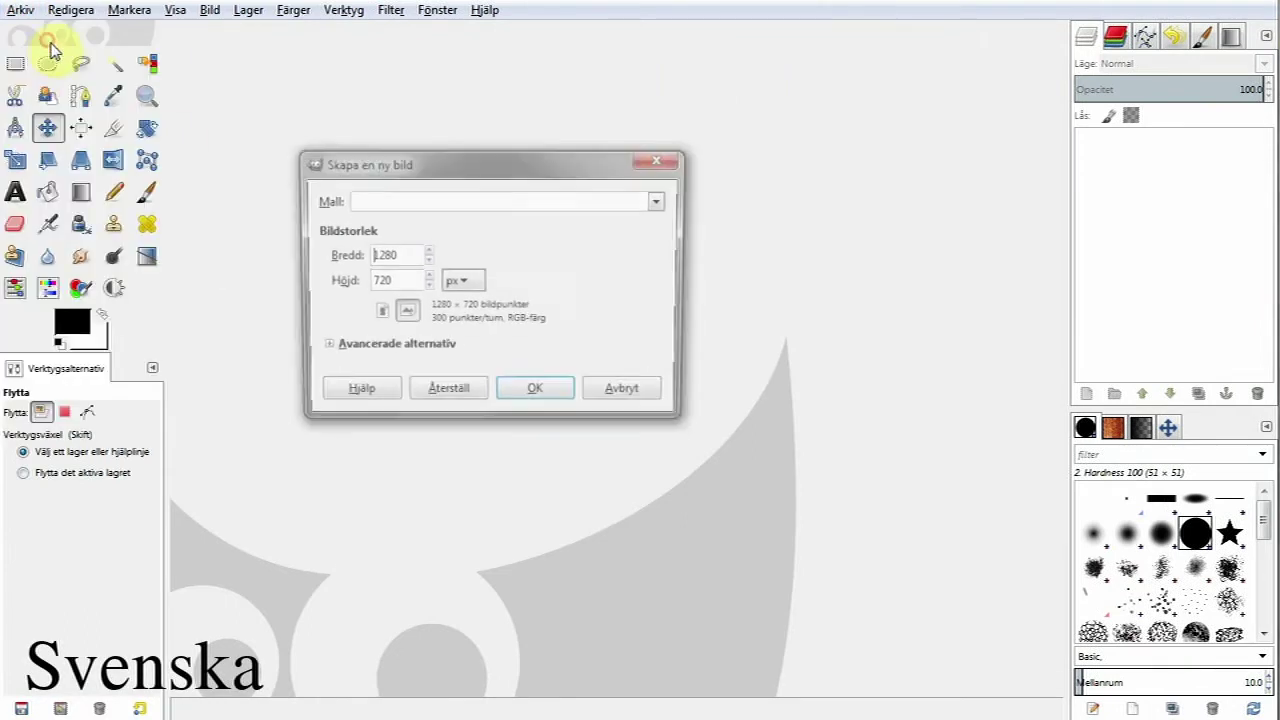
click(537, 399)
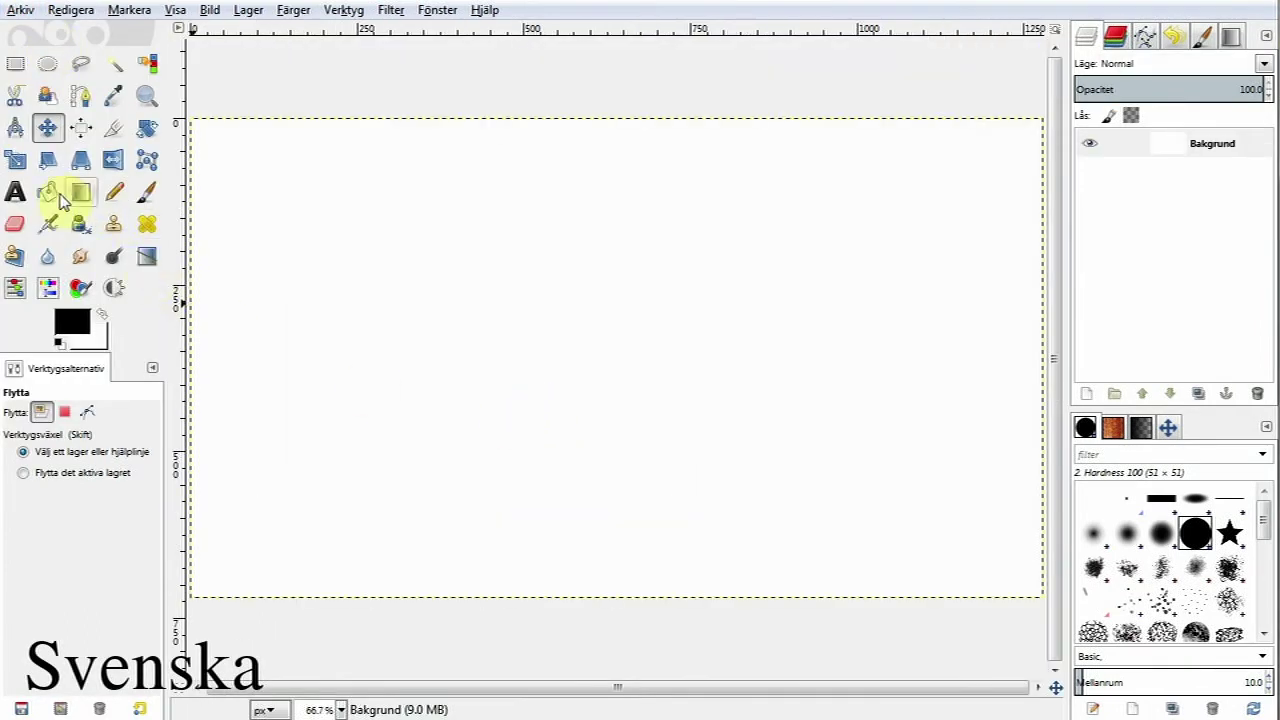
- Add the text "Hardangervidda" in black 97 px Times and move it fully inside the image's lower-right corner
click(17, 192)
click(713, 510)
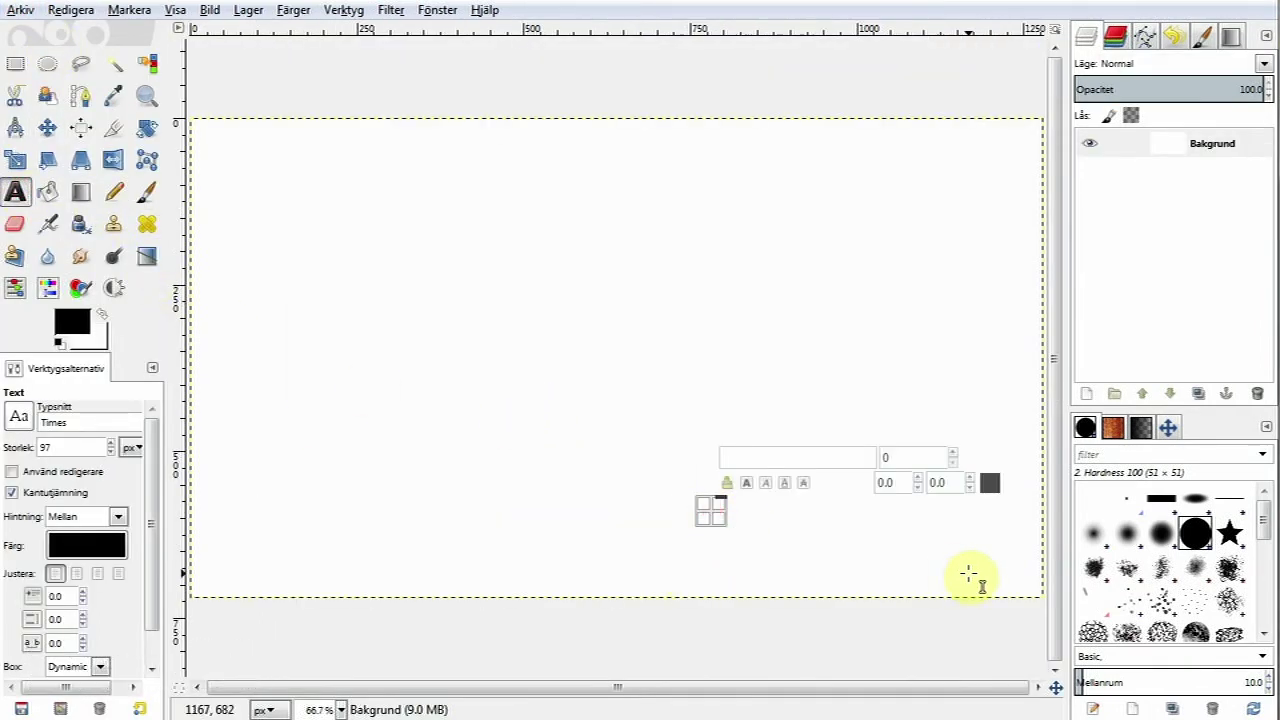
text(Hardange)
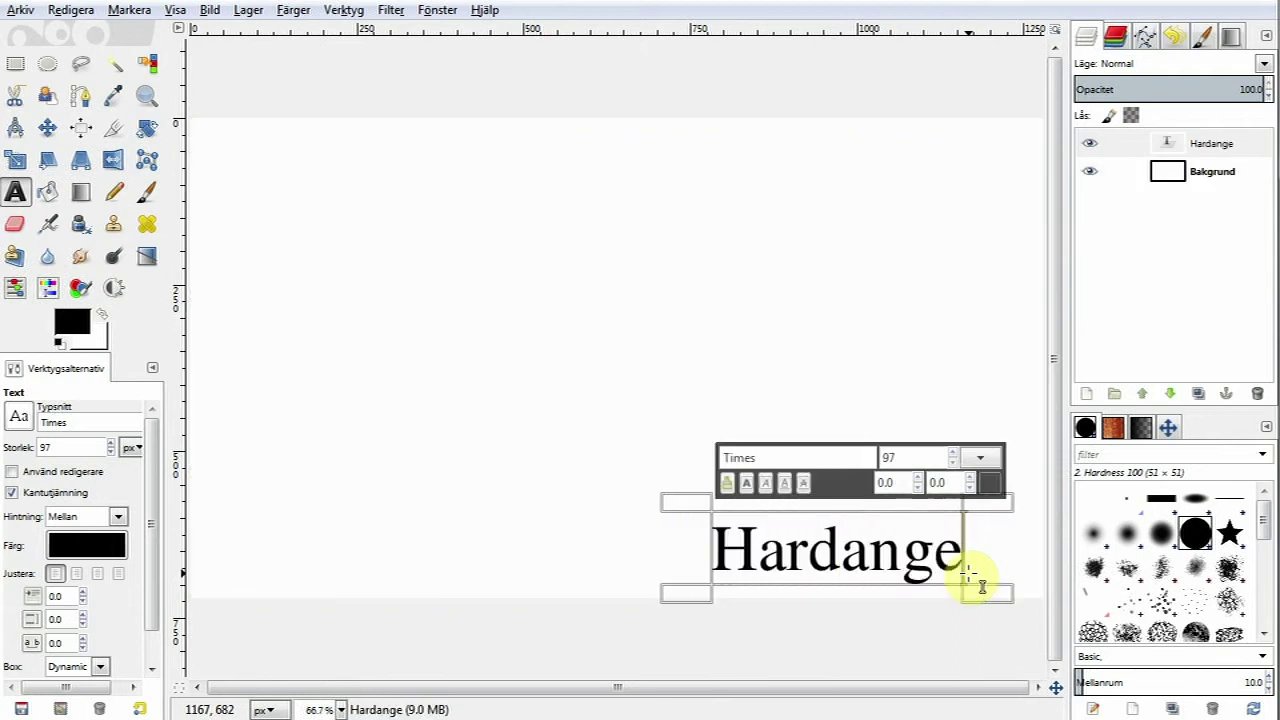
text(rvidda)
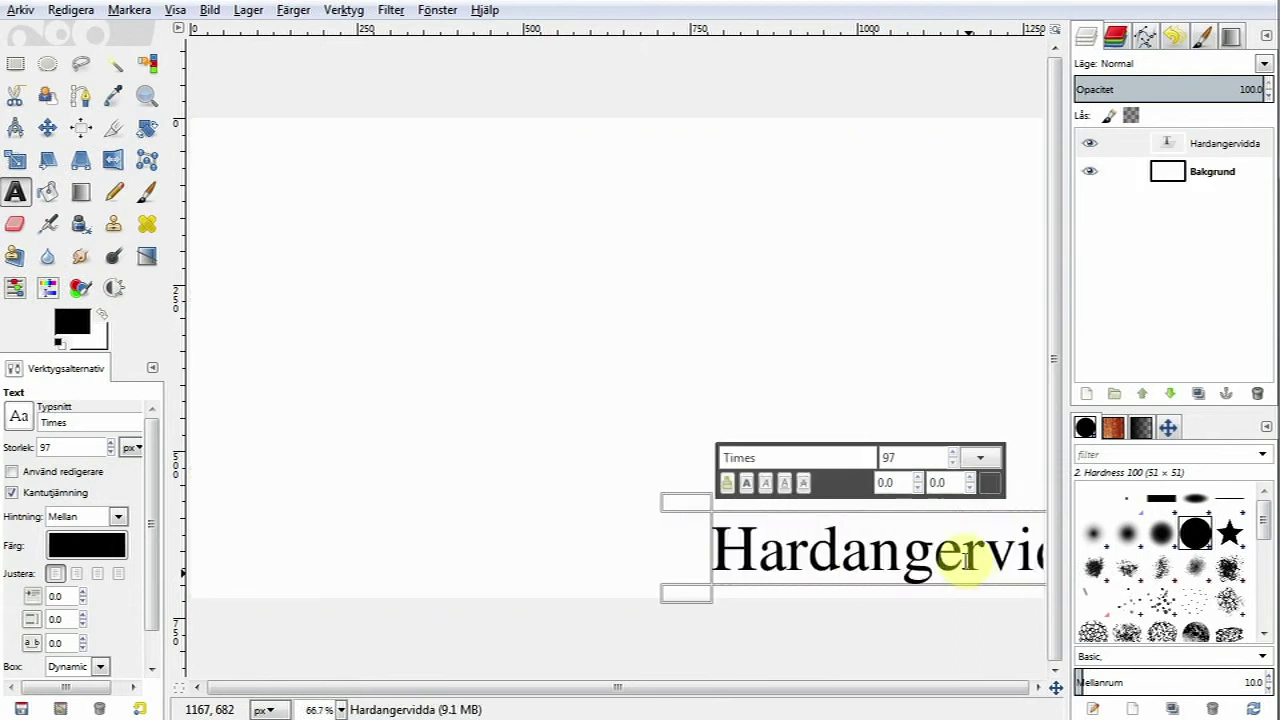
click(47, 128)
drag(751, 429, 652, 436)
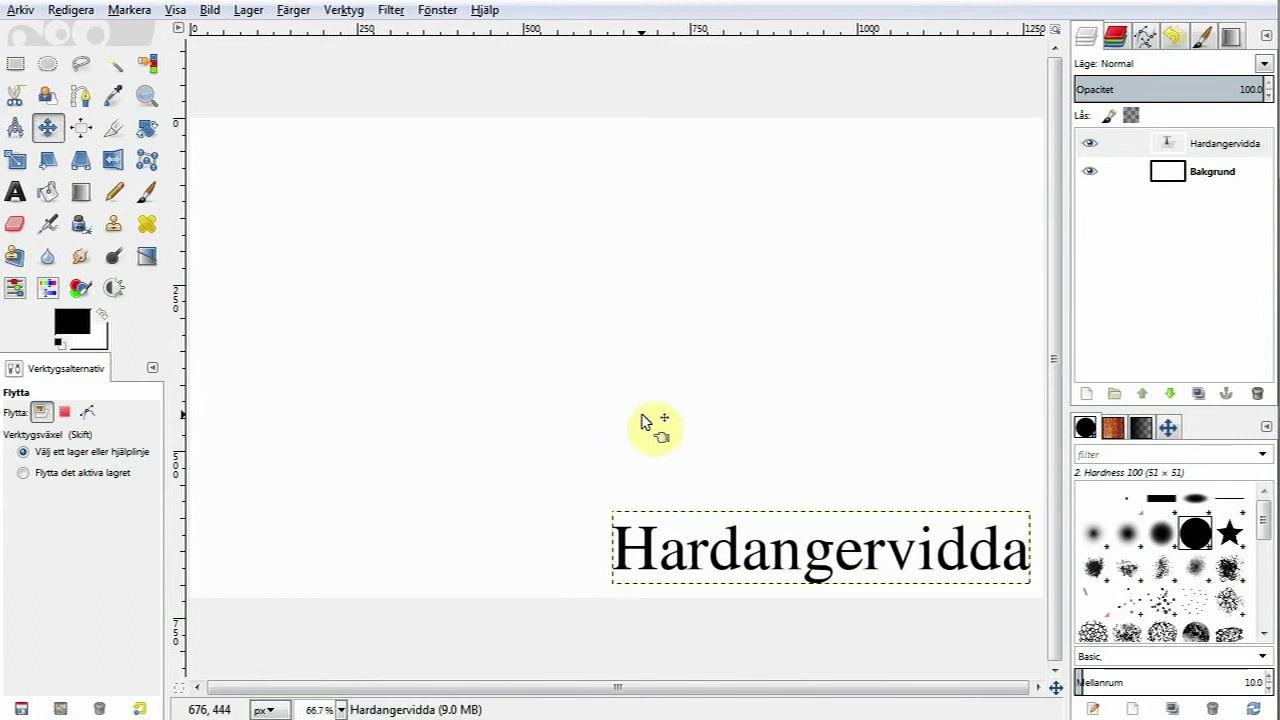
- Delete the Bakgrund layer so only the text remains, and export the image to the Desktop as text.png
click(1205, 173)
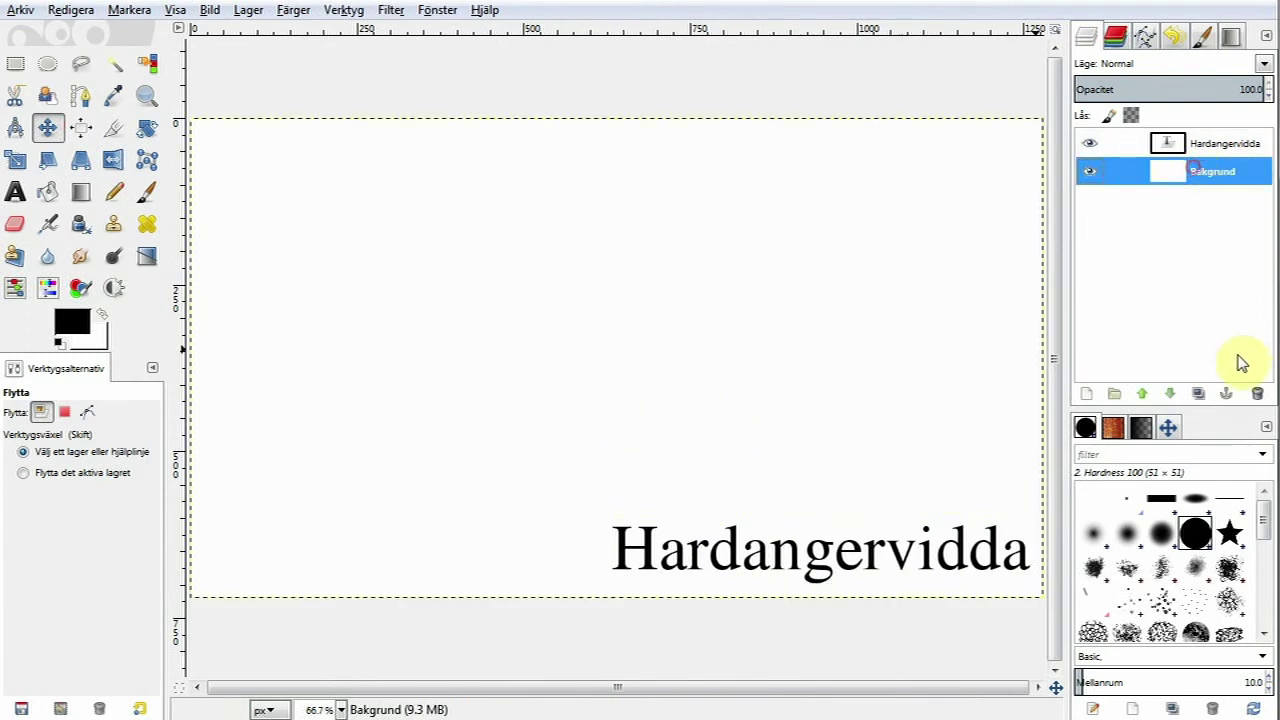
click(1257, 394)
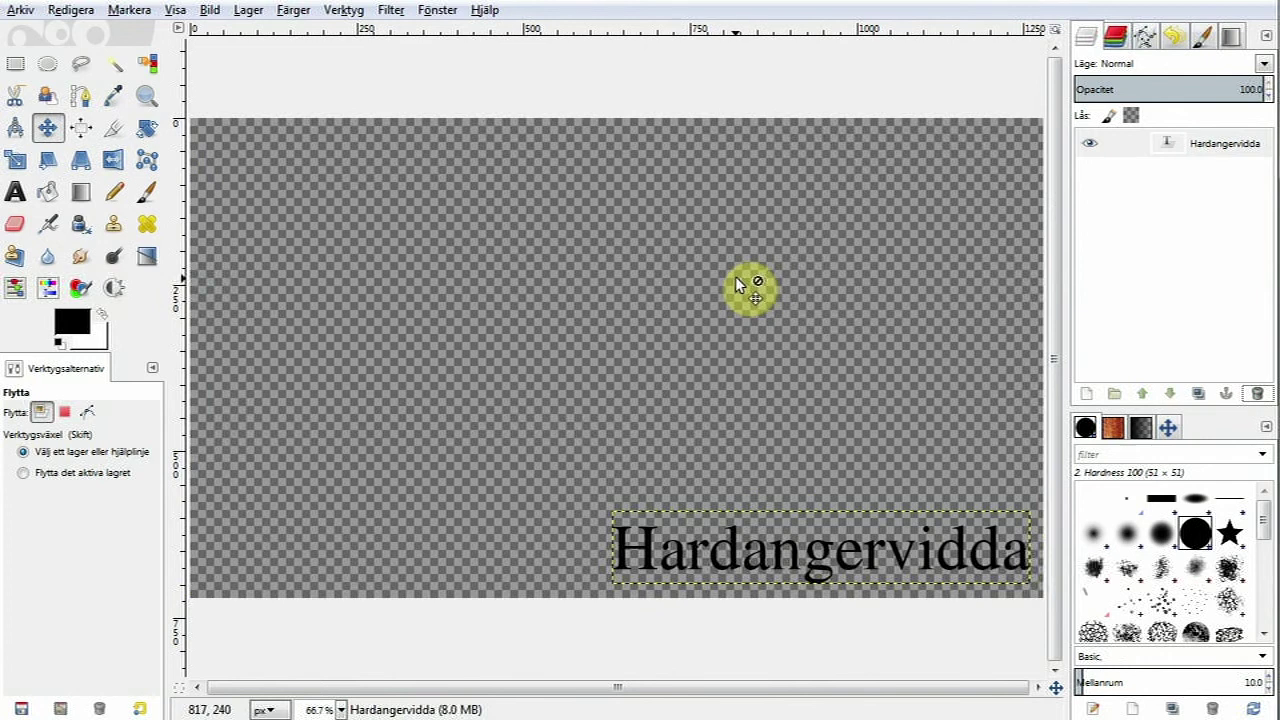
key(ctrl+shift+e)
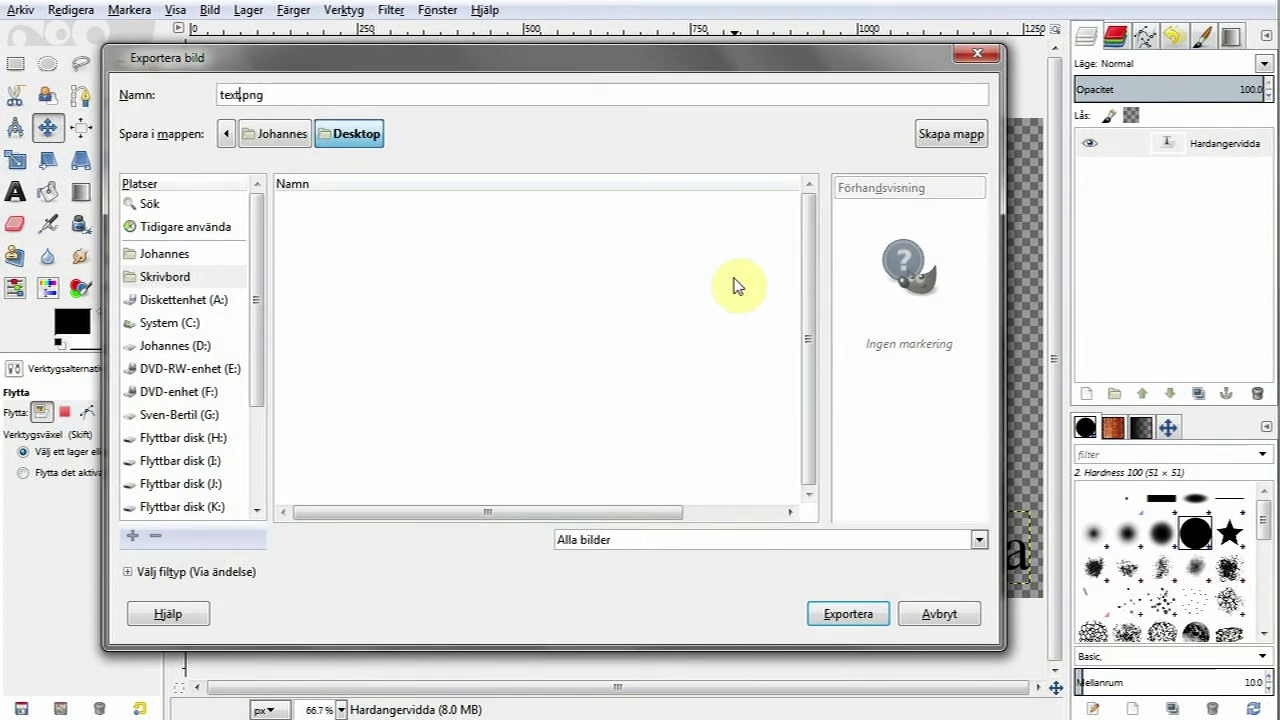
click(849, 614)
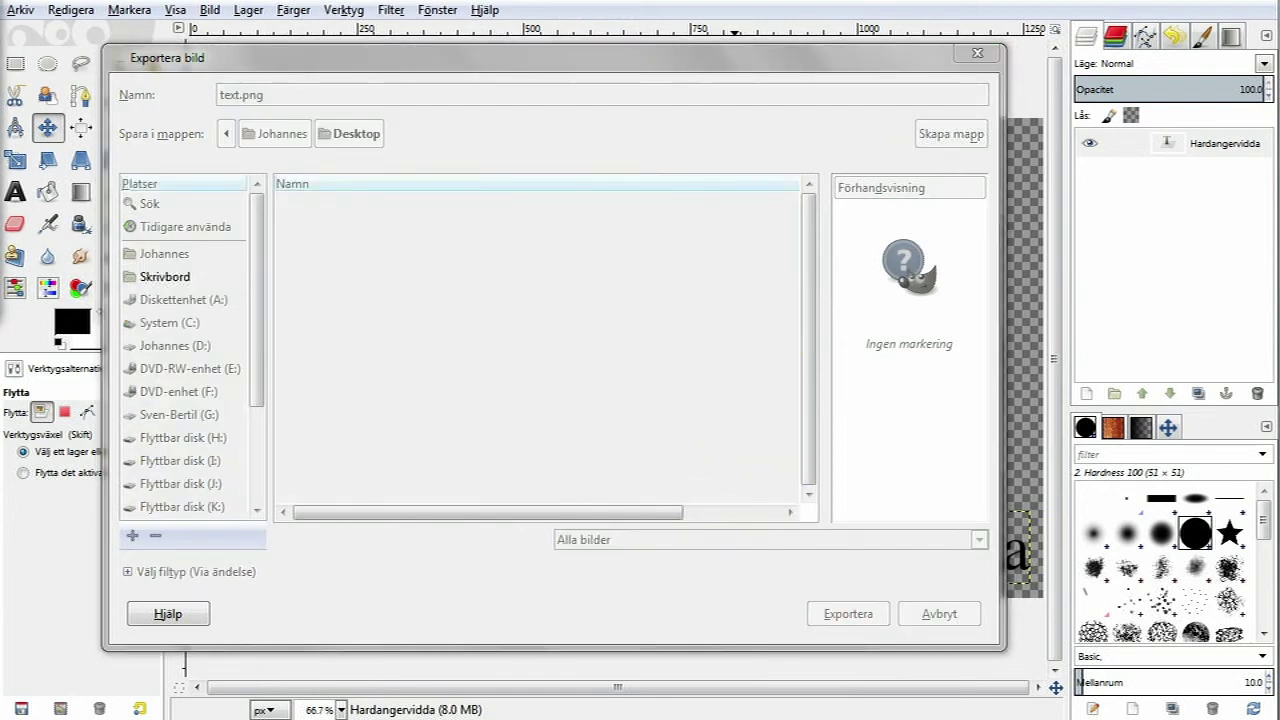
click(320, 413)
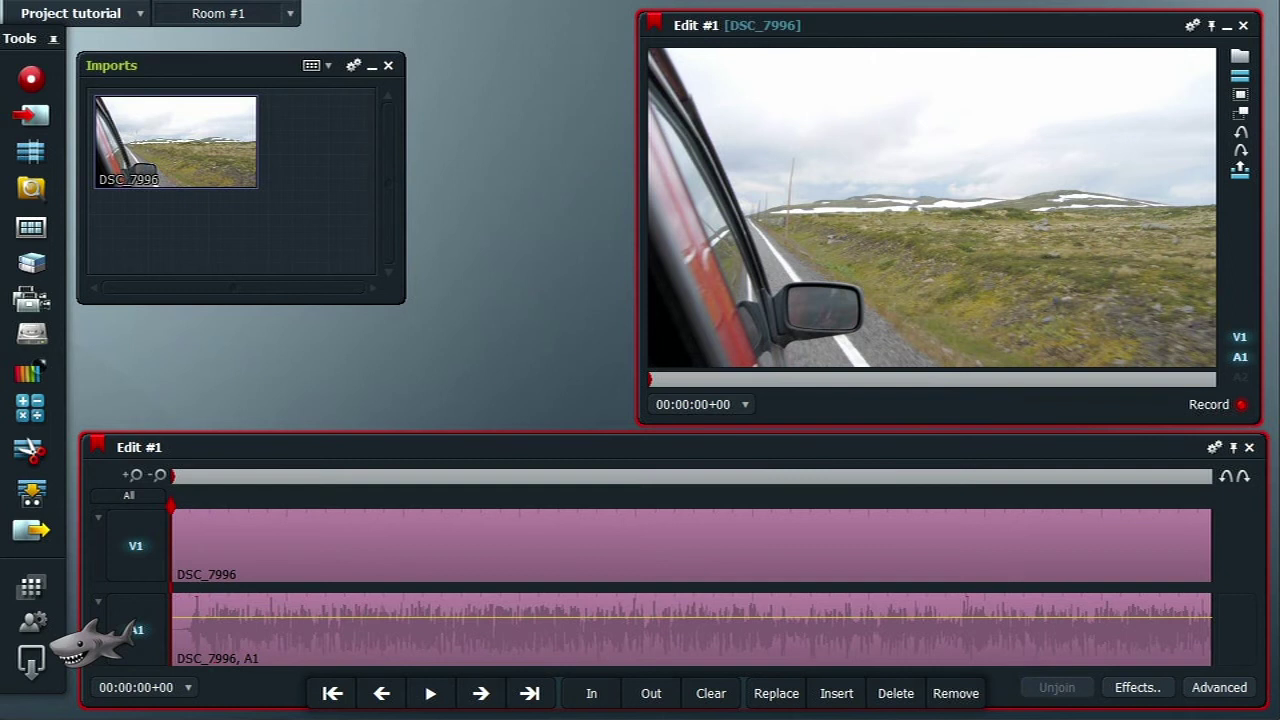
- Switch to Lightworks and import text.png from the Desktop with a stills duration of 5 seconds
click(33, 122)
click(349, 224)
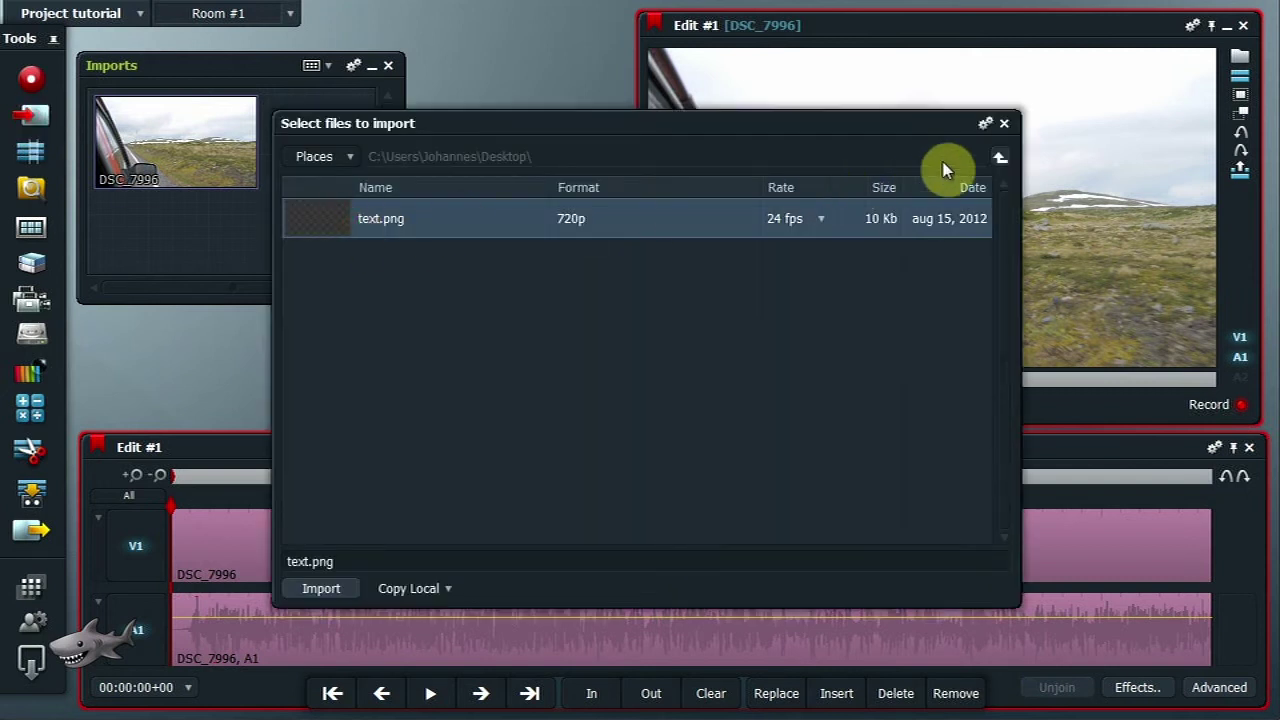
click(987, 126)
click(1214, 247)
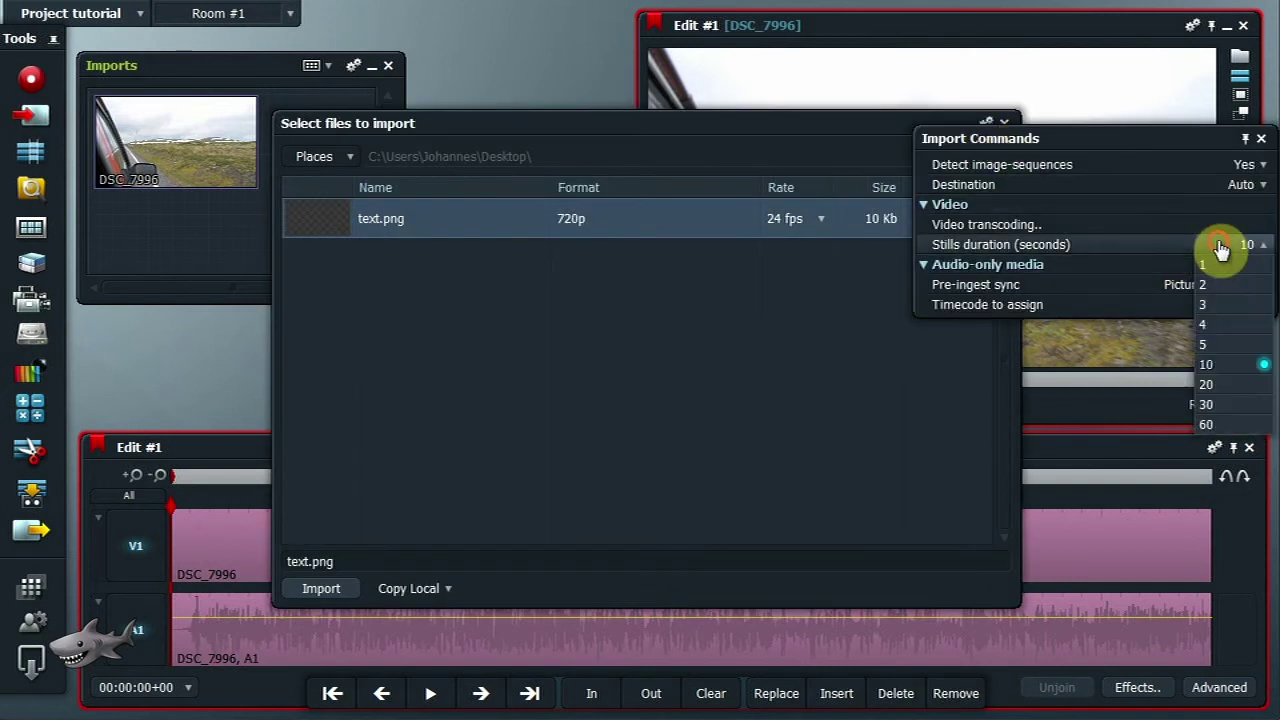
click(1224, 362)
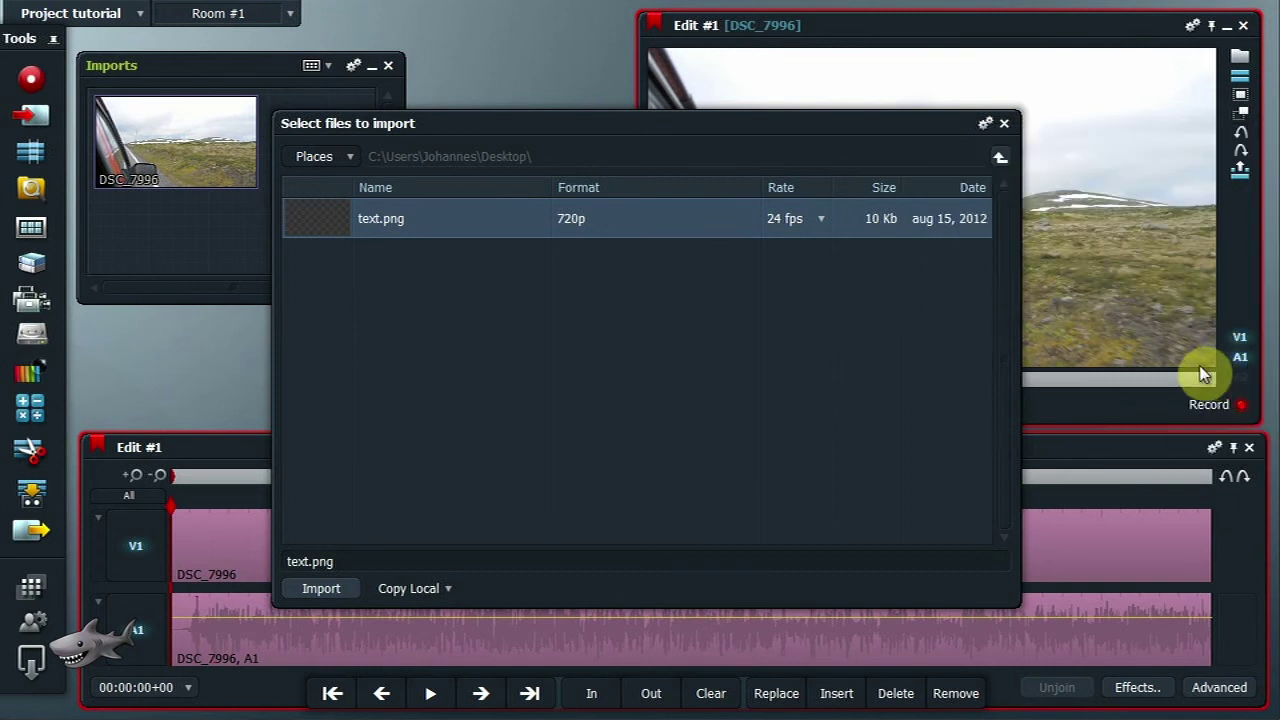
click(321, 590)
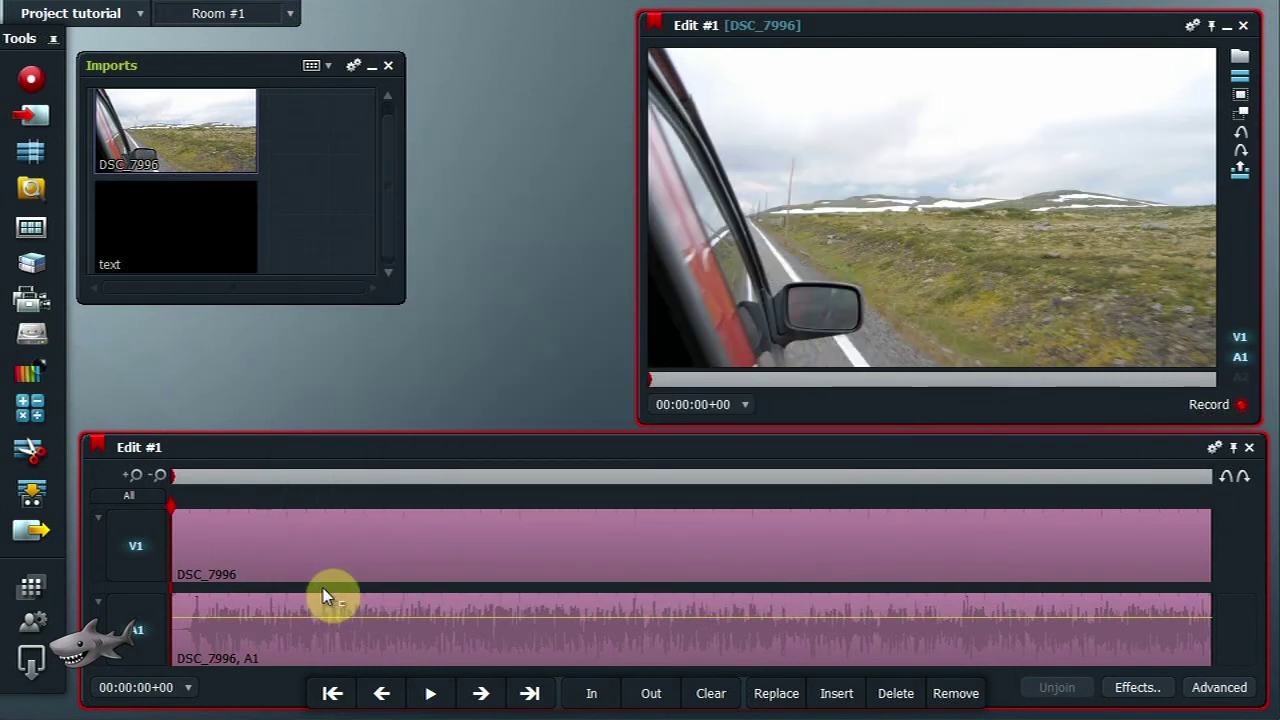
- Add one video track before V1 and place the text clip on it starting at 00:00:01+02
click(343, 471)
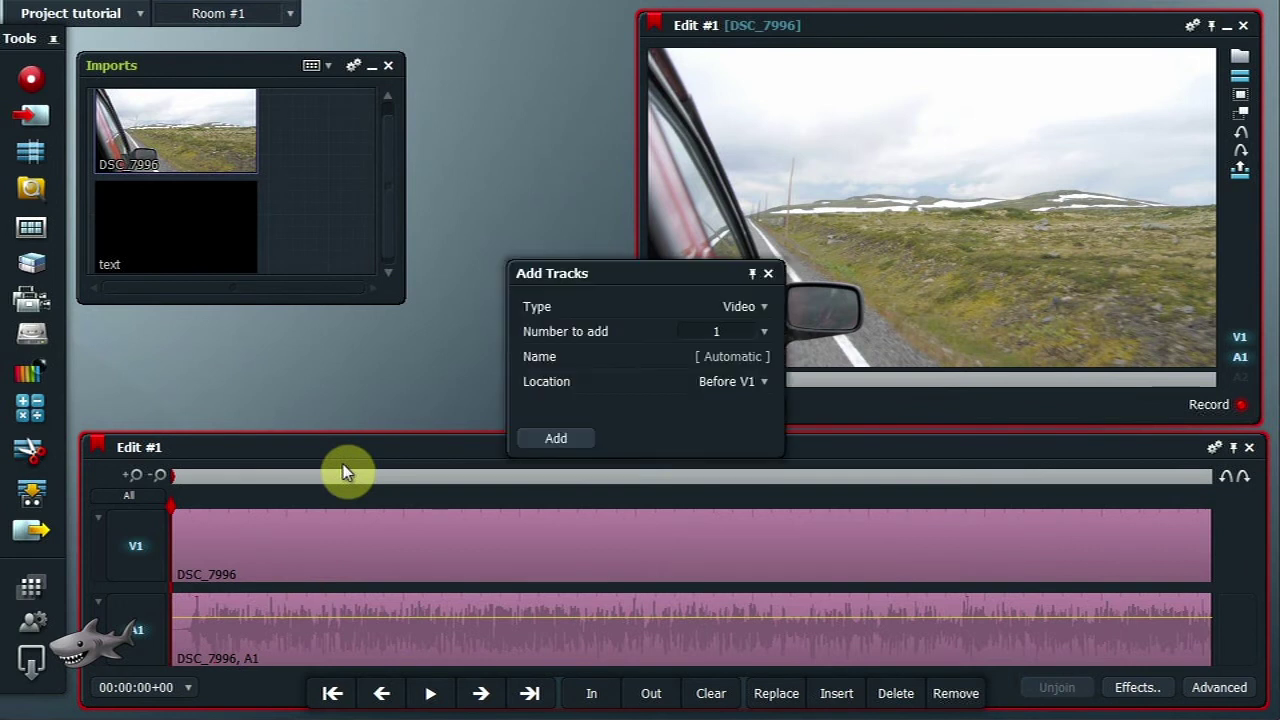
click(540, 443)
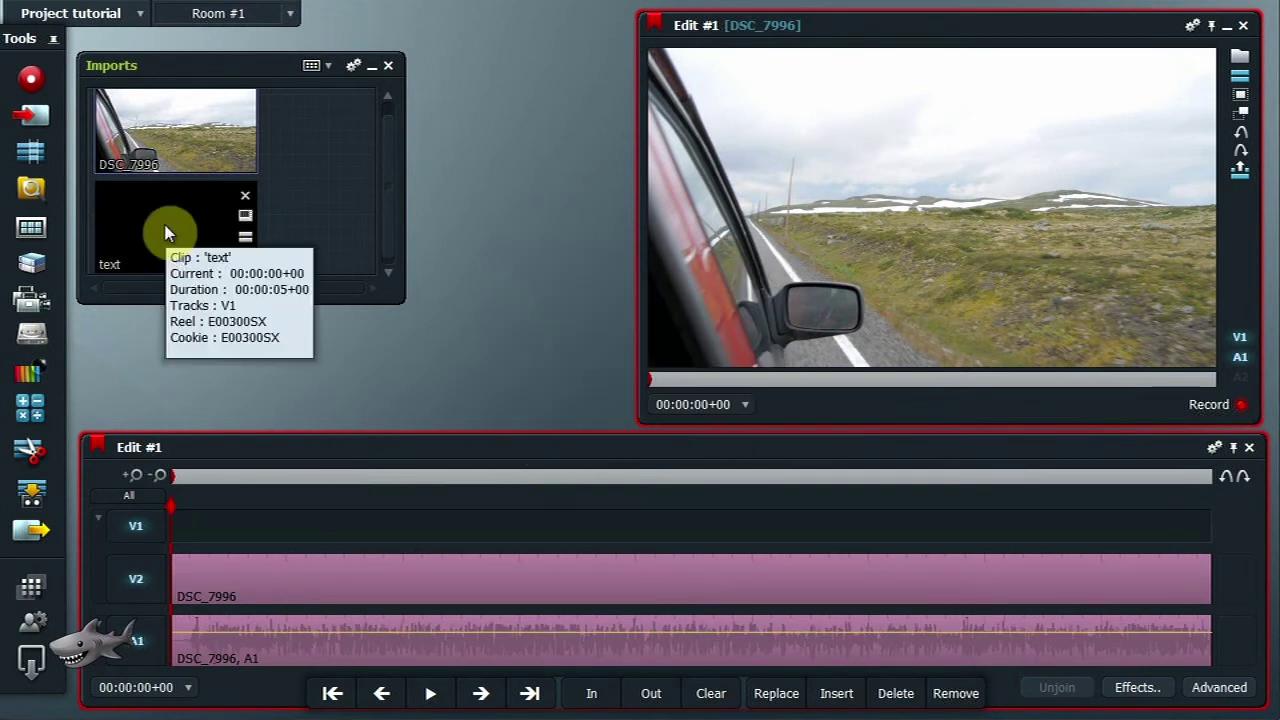
drag(172, 517, 297, 527)
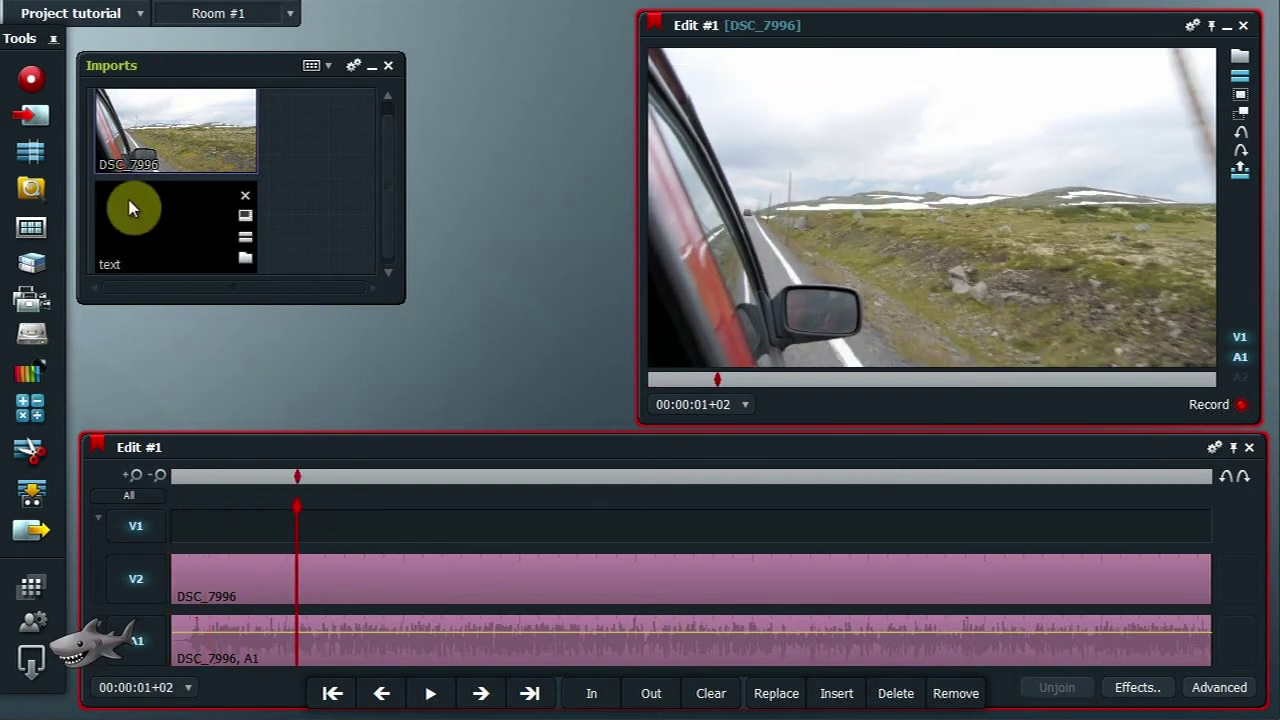
drag(134, 203, 390, 520)
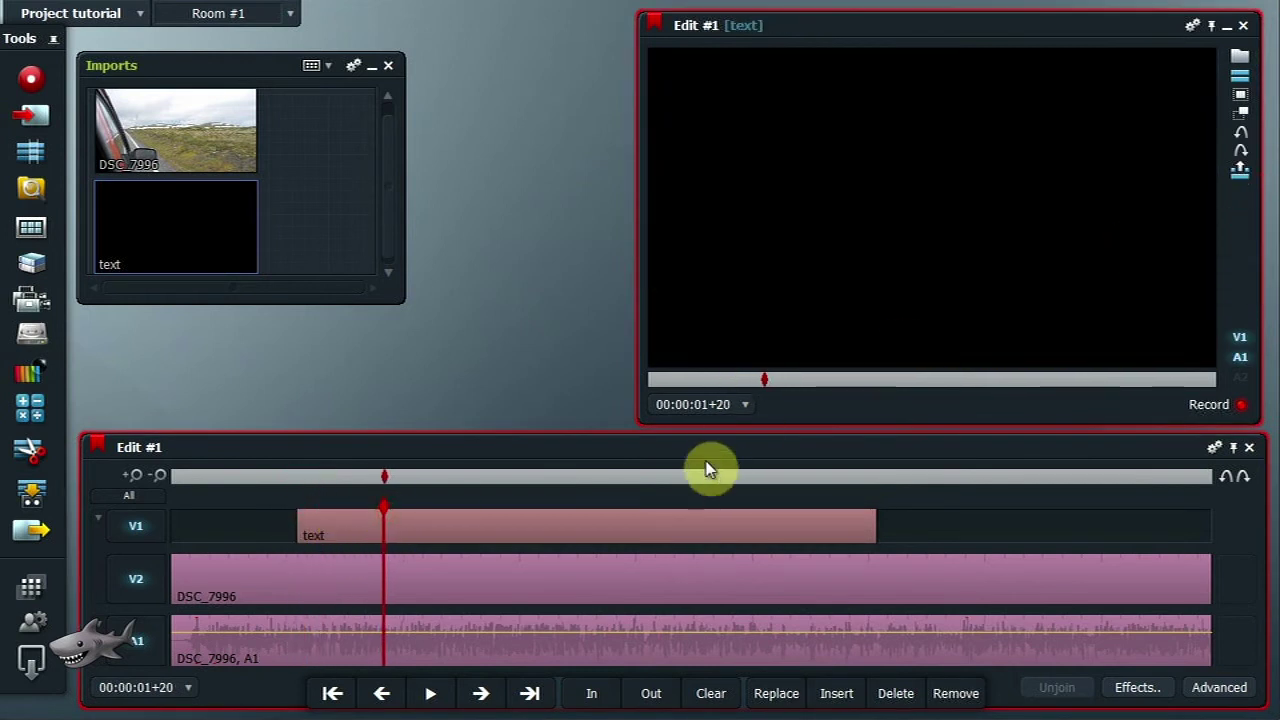
- Add the Blend effect from the video mixes category to the text clip and close its settings
click(1128, 688)
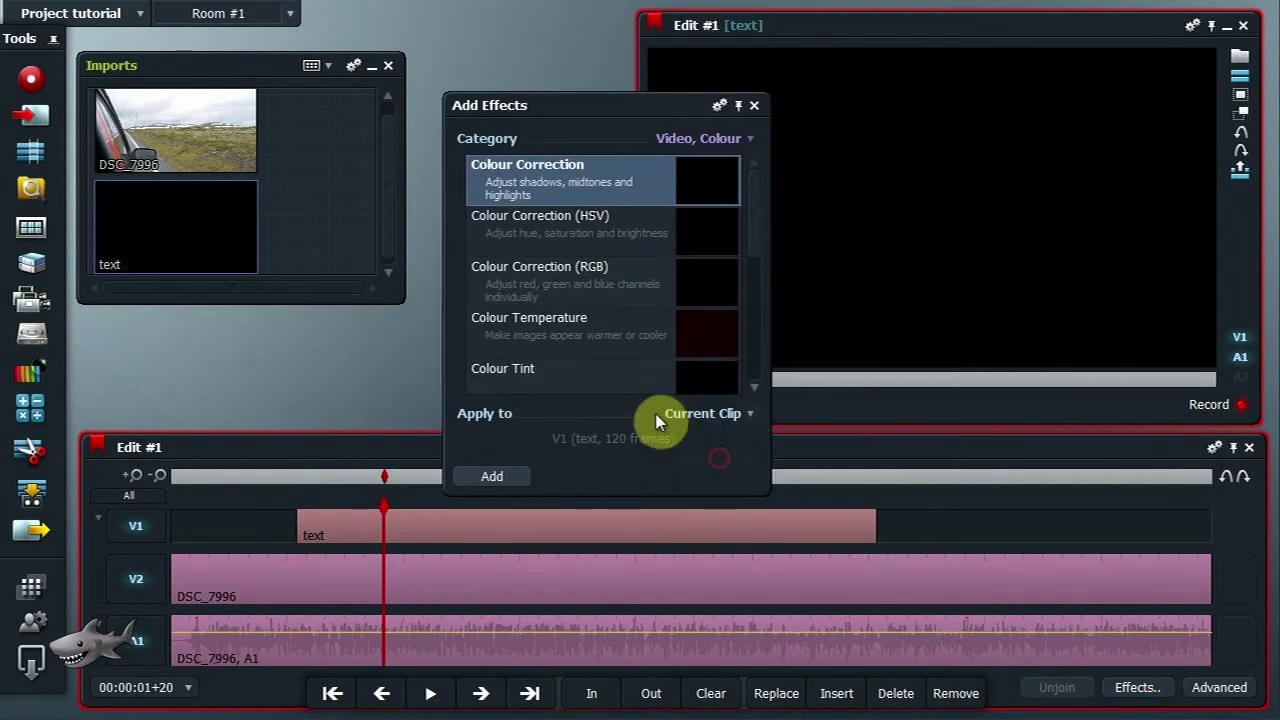
click(688, 139)
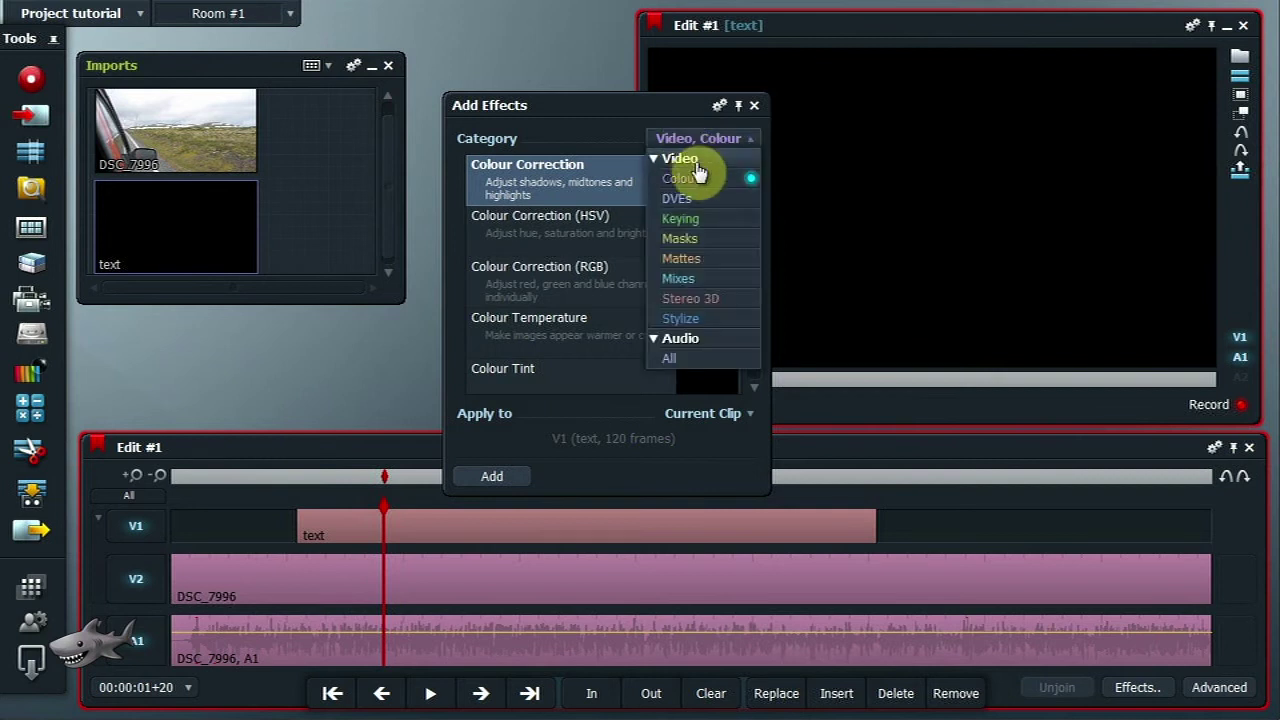
click(686, 280)
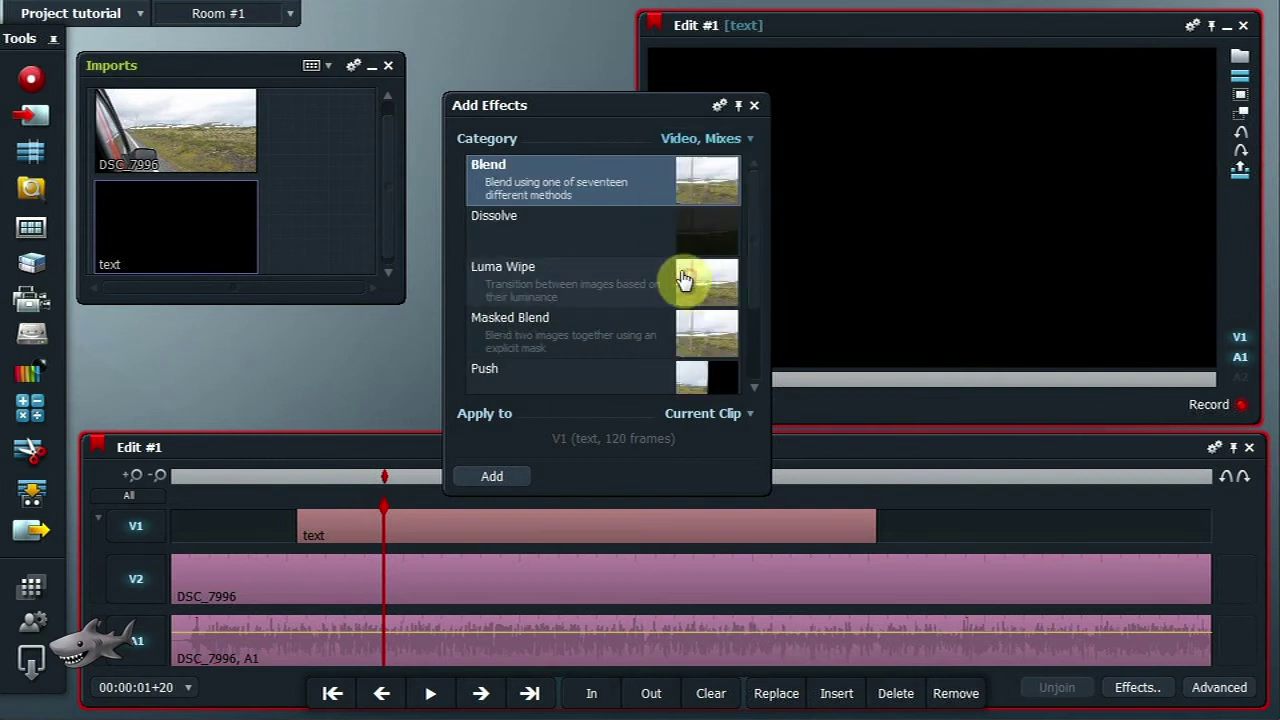
double_click(619, 183)
drag(694, 49, 334, 66)
click(519, 56)
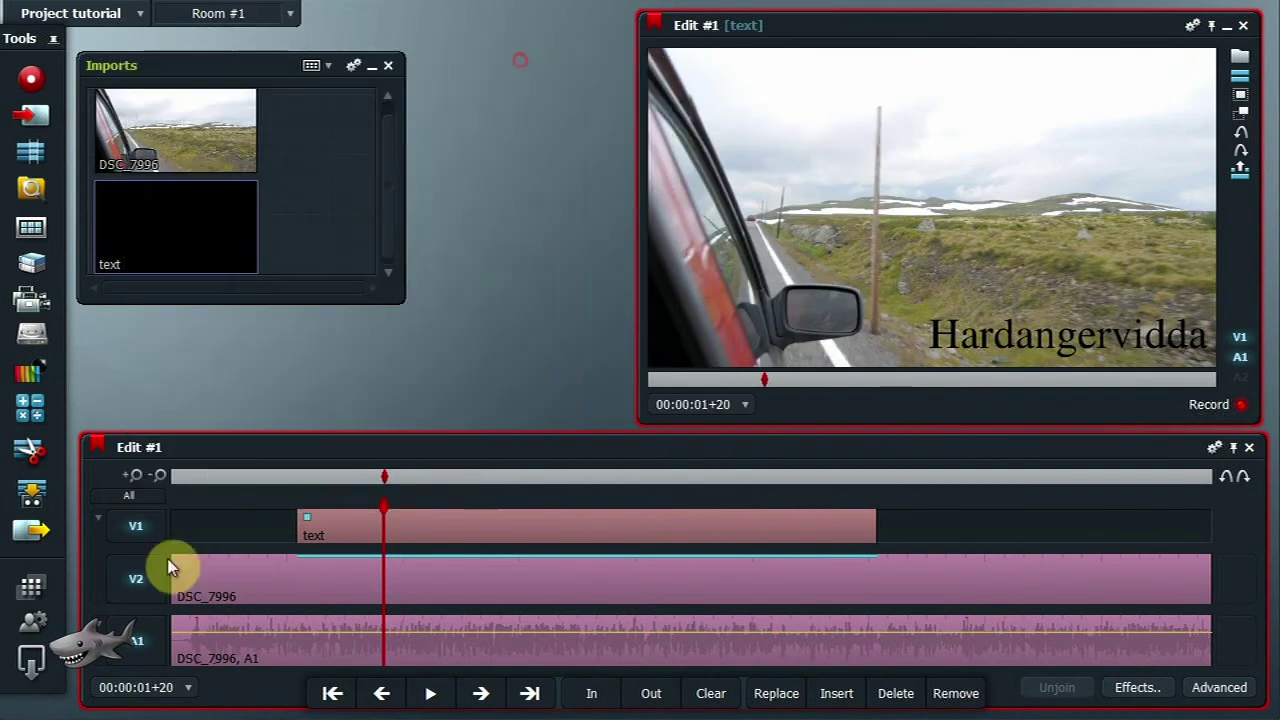
- Play the edit to preview the blended title and shorten the text clip on V1 from its end
click(435, 700)
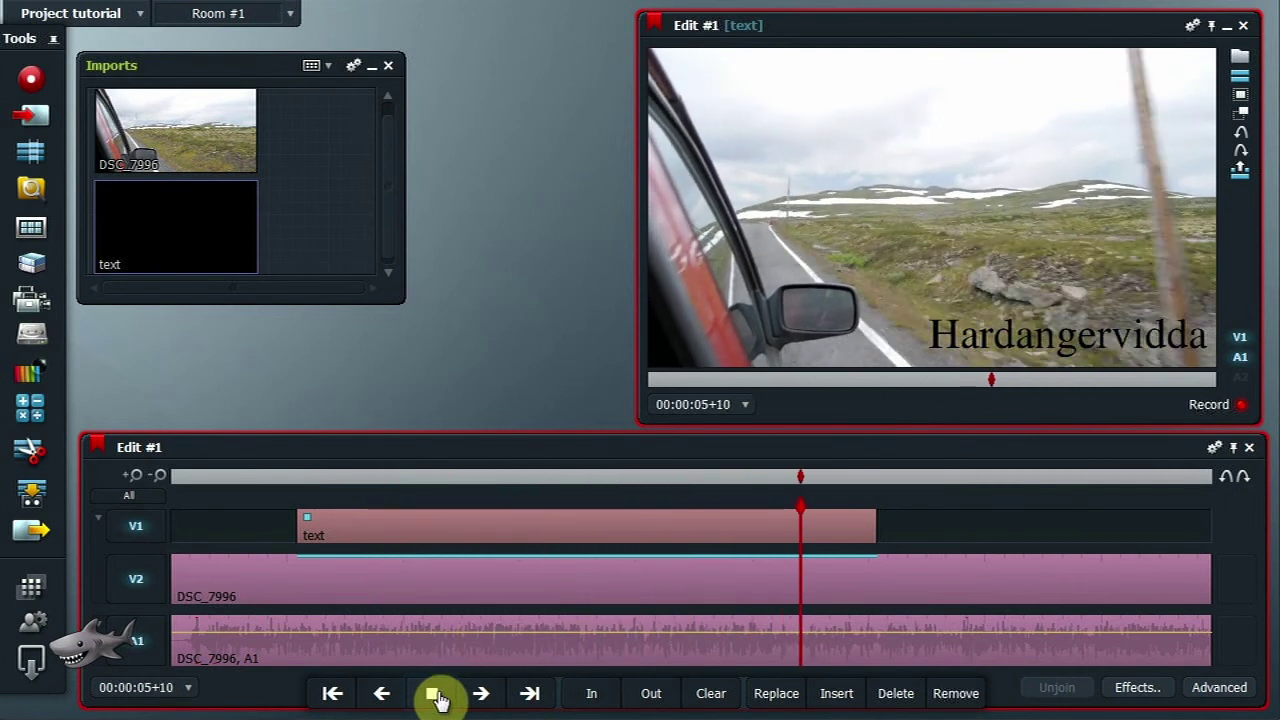
click(435, 700)
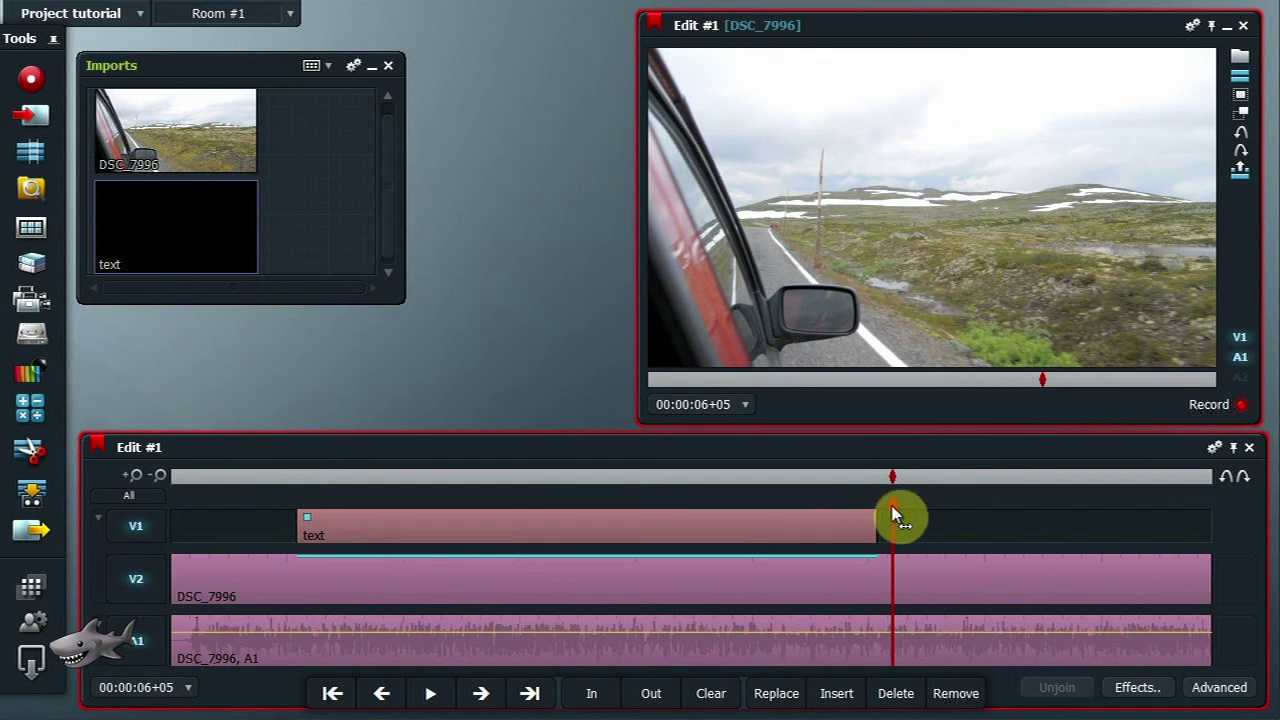
drag(873, 517, 643, 517)
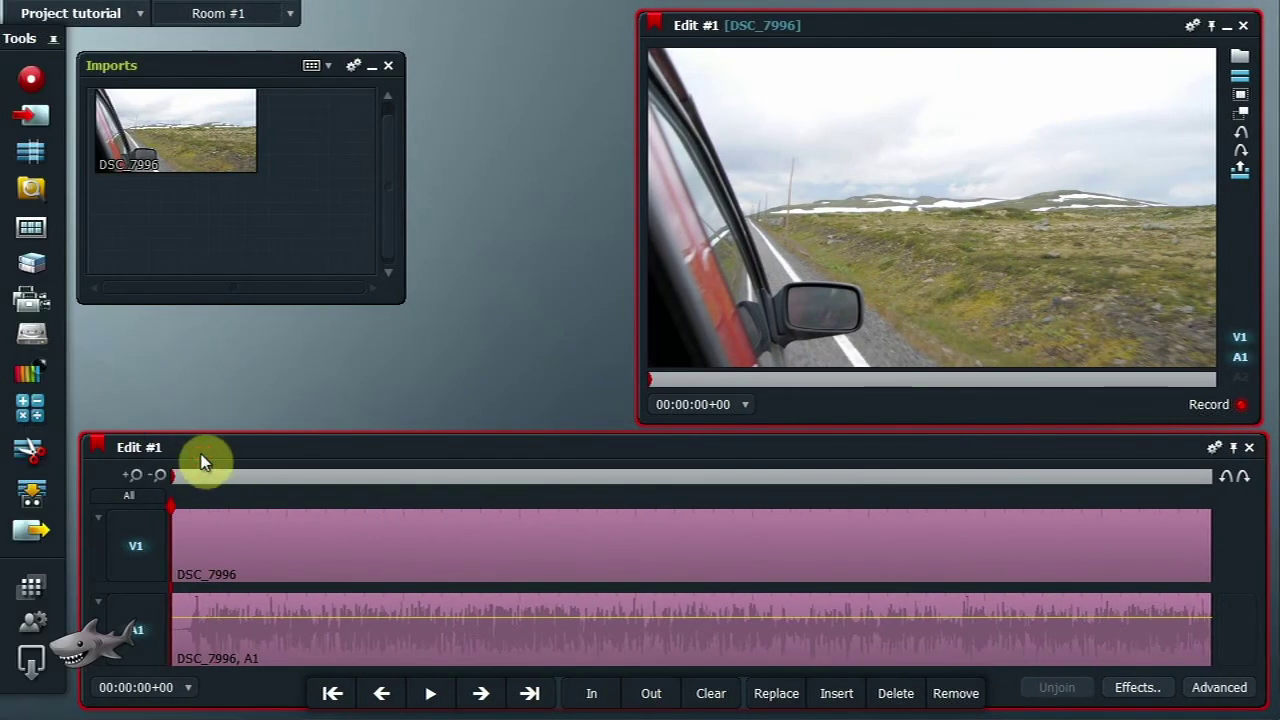
- Mark the section of the DSC_7996 video from 00:00:01+03 to 00:00:02+21
key(space)
key(space)
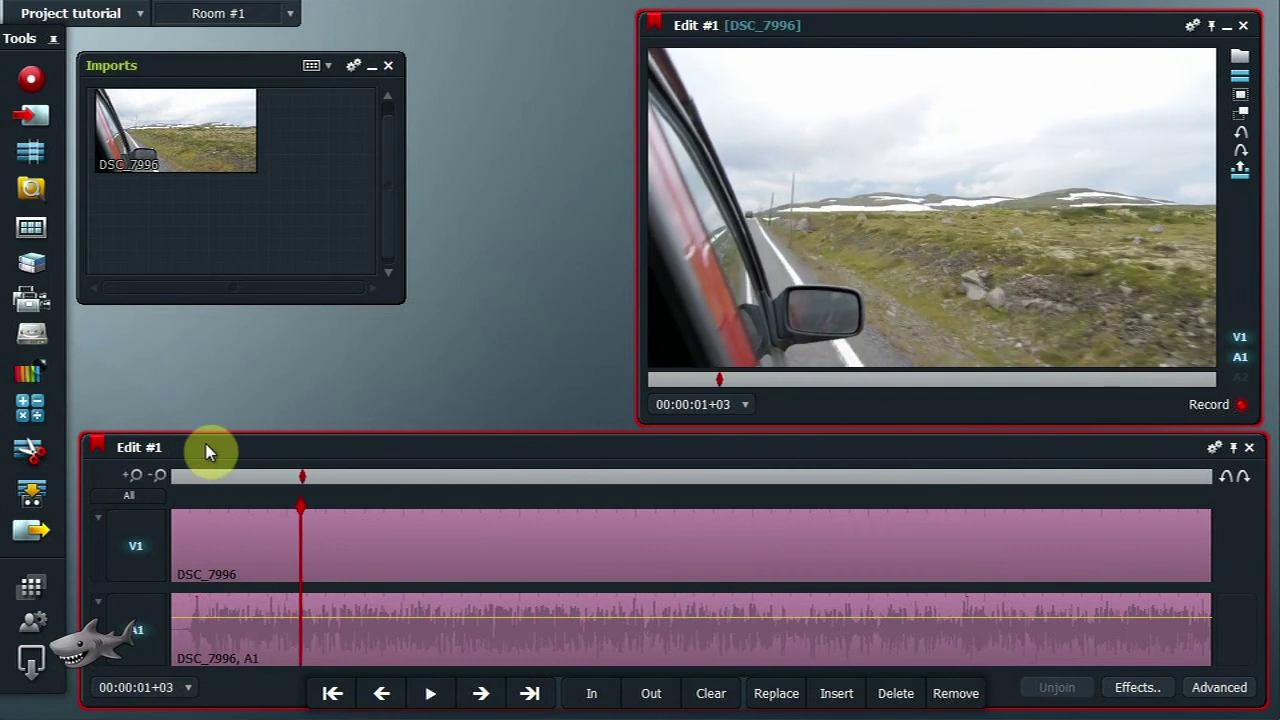
key(i)
key(space)
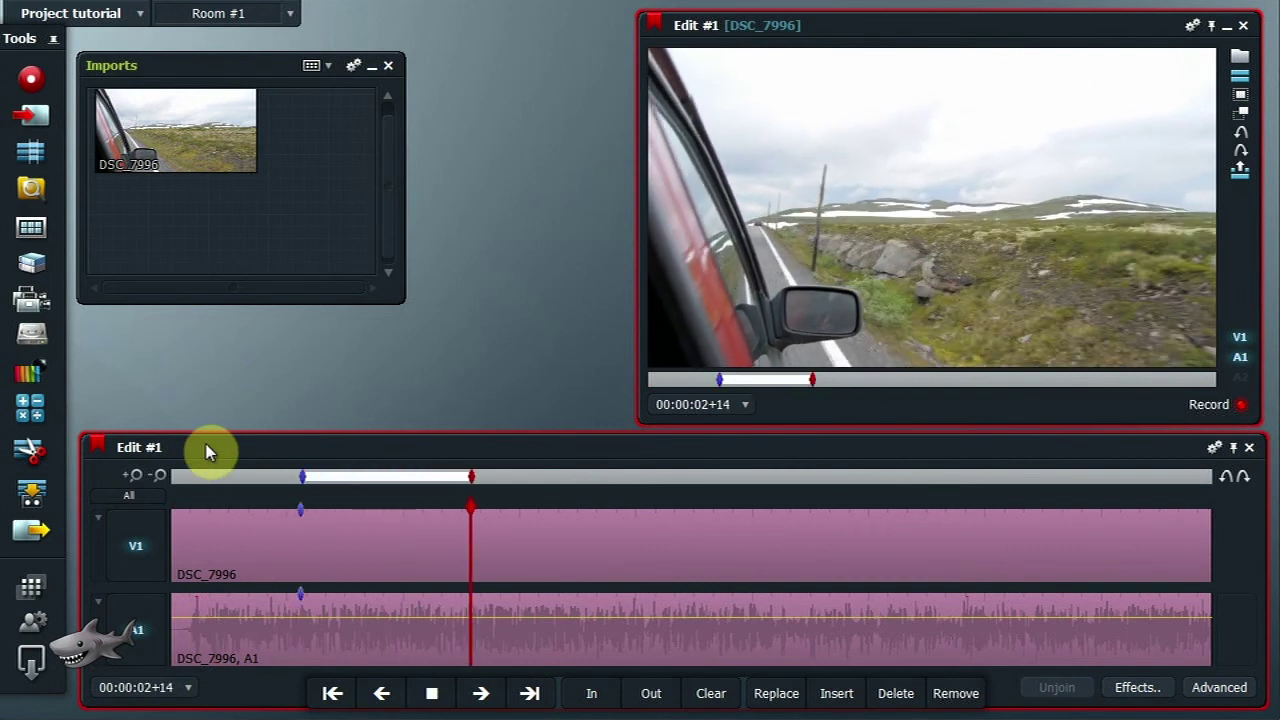
key(space)
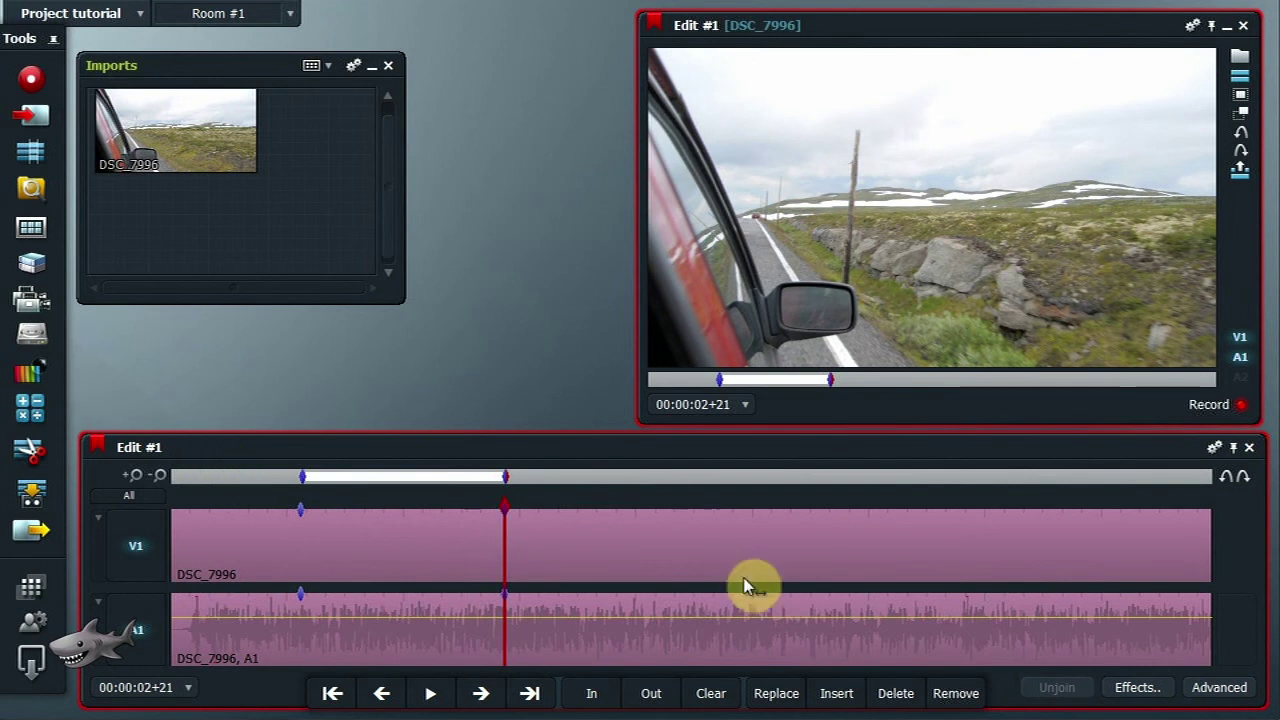
- Add the Image Key effect from the video keying category to the marked section
click(1140, 687)
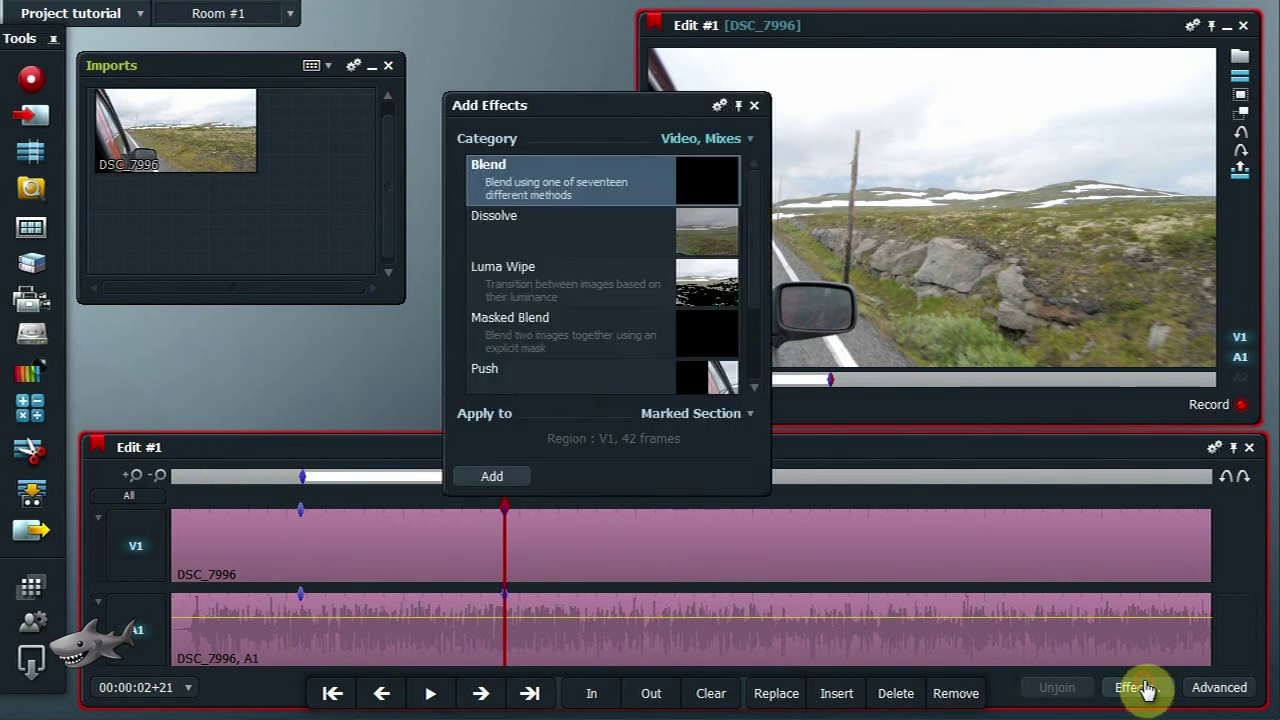
click(697, 143)
click(697, 215)
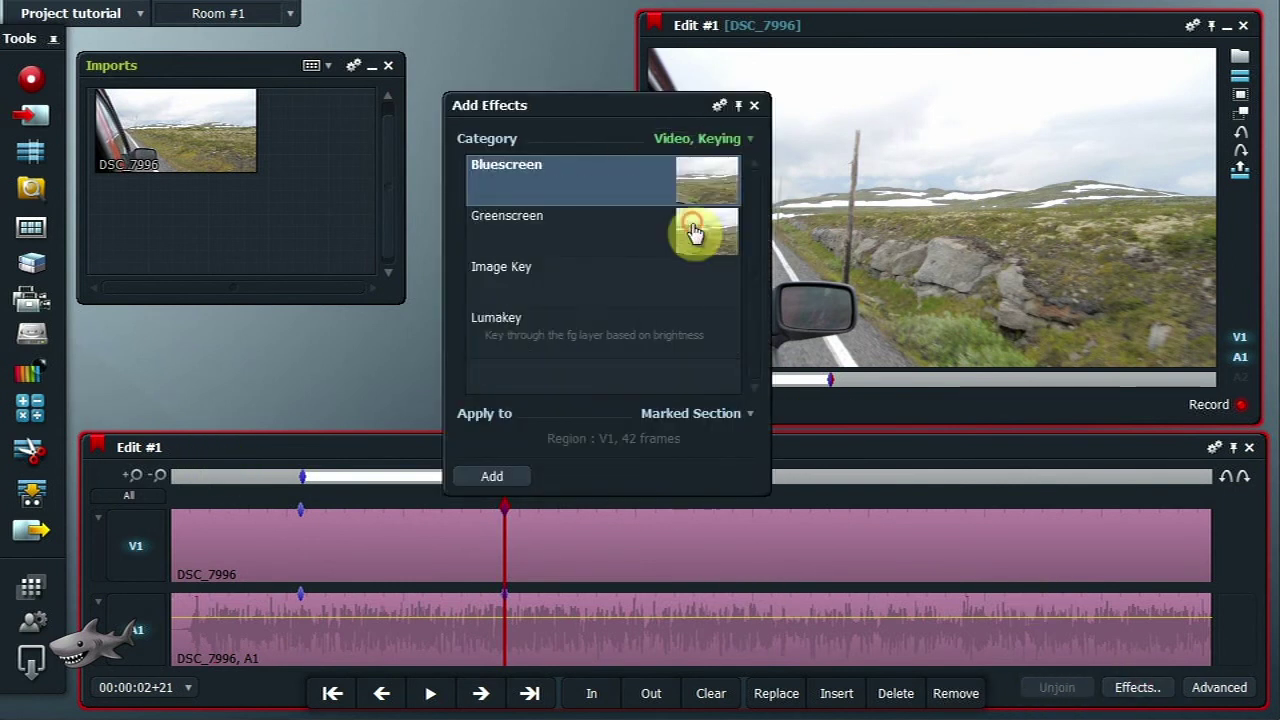
double_click(548, 297)
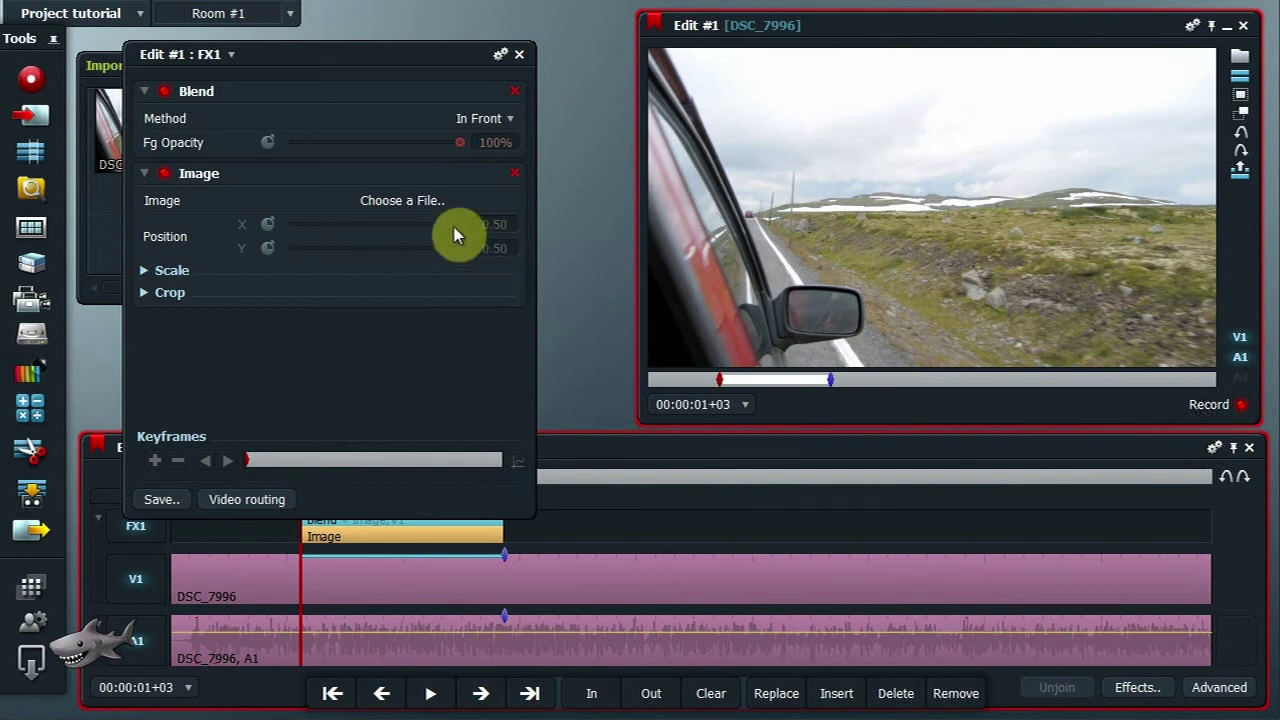
- Load text.png from the Desktop as the effect's image and move the settings window clear of the timeline effect
click(419, 205)
click(458, 287)
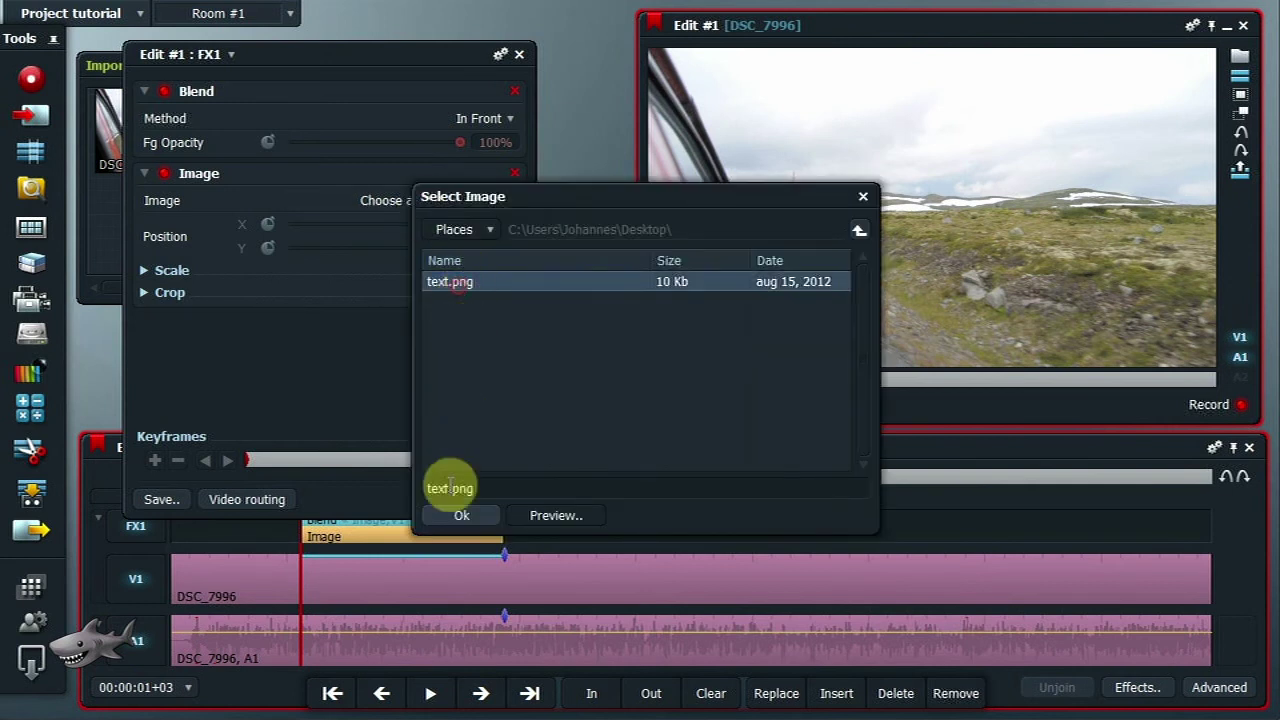
click(459, 520)
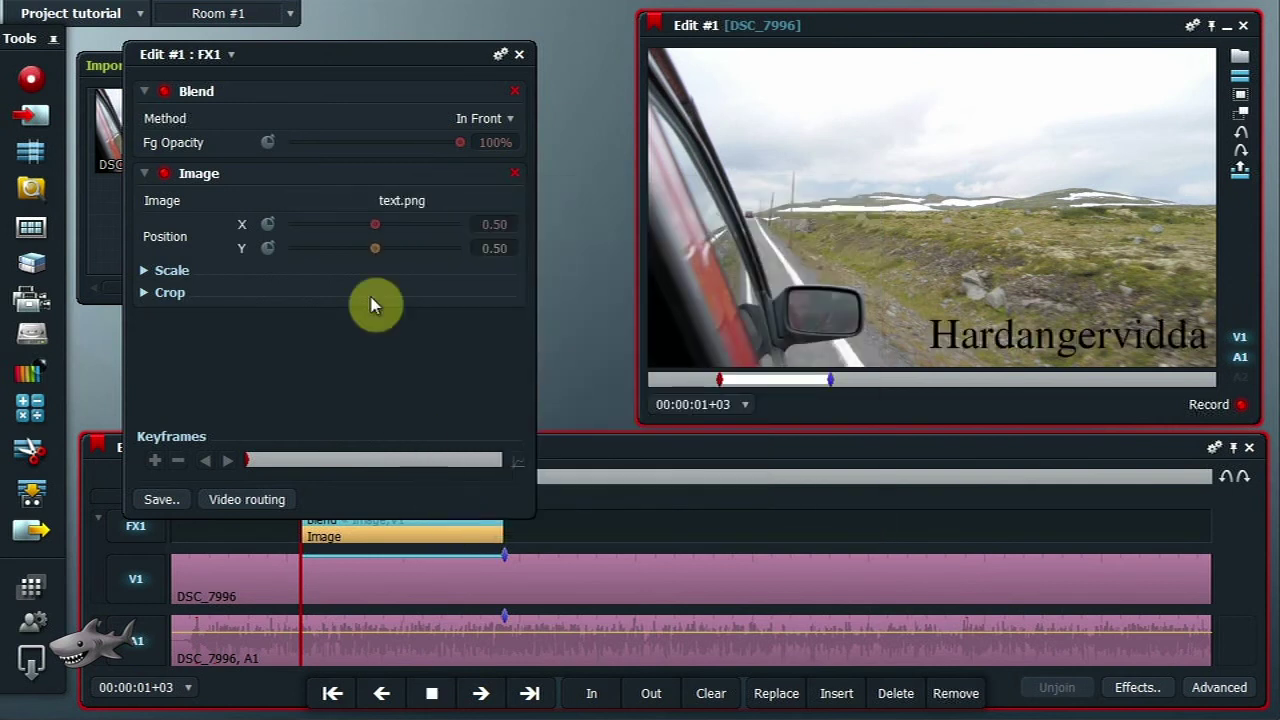
drag(341, 62, 417, 55)
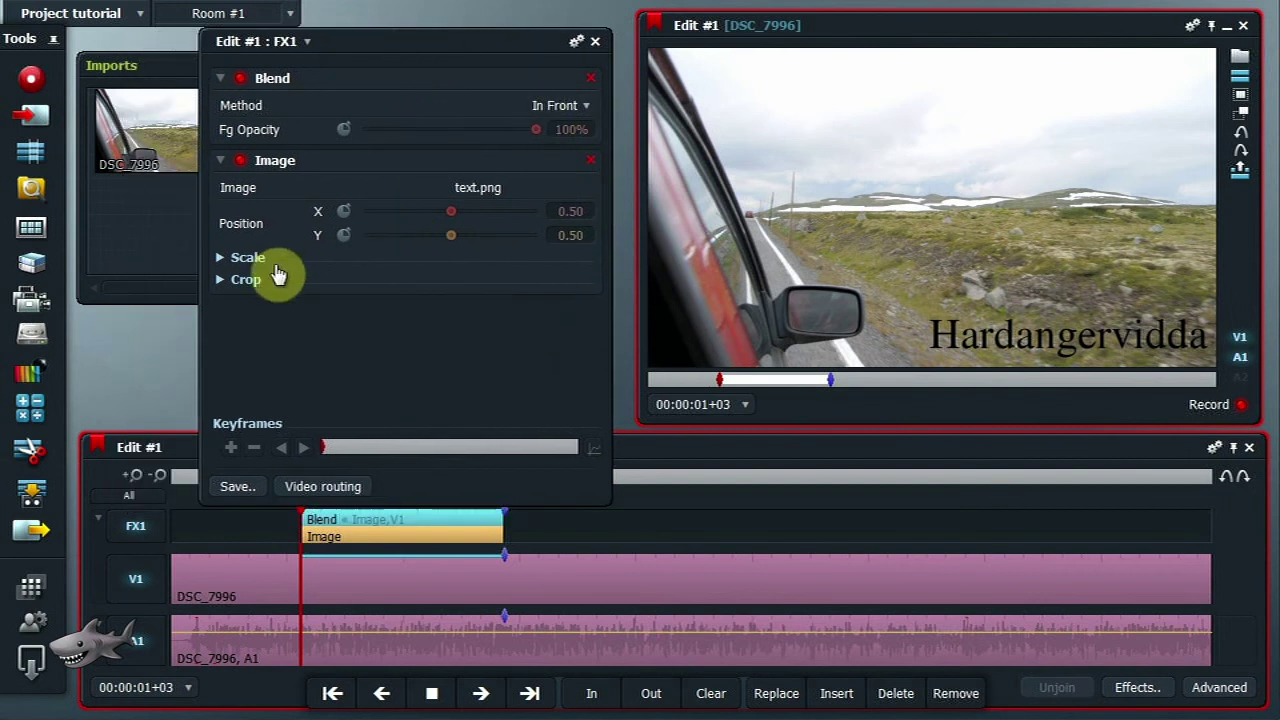
- Set the title image's X scale to 0.98 and its Y position to 1.20, and close the effect settings
click(236, 281)
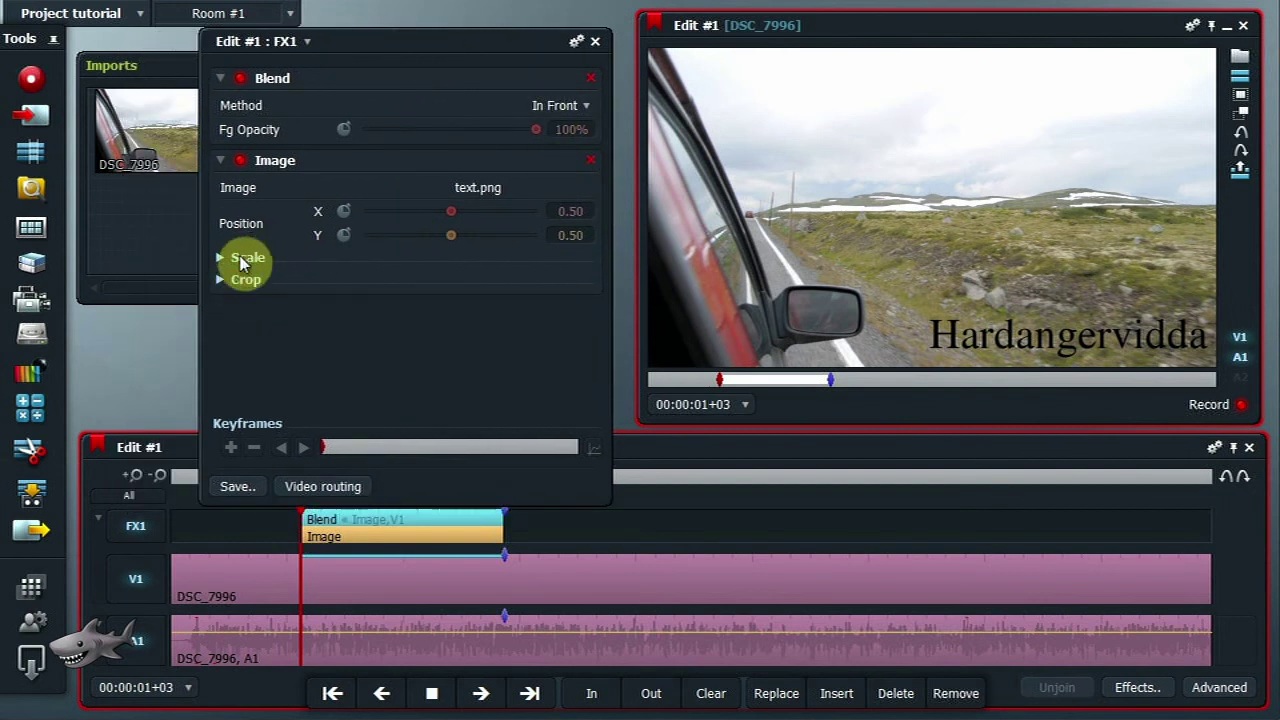
click(240, 260)
mouse_move(455, 287)
mouse_down()
mouse_move(423, 290)
mouse_move(463, 289)
mouse_move(453, 284)
mouse_up()
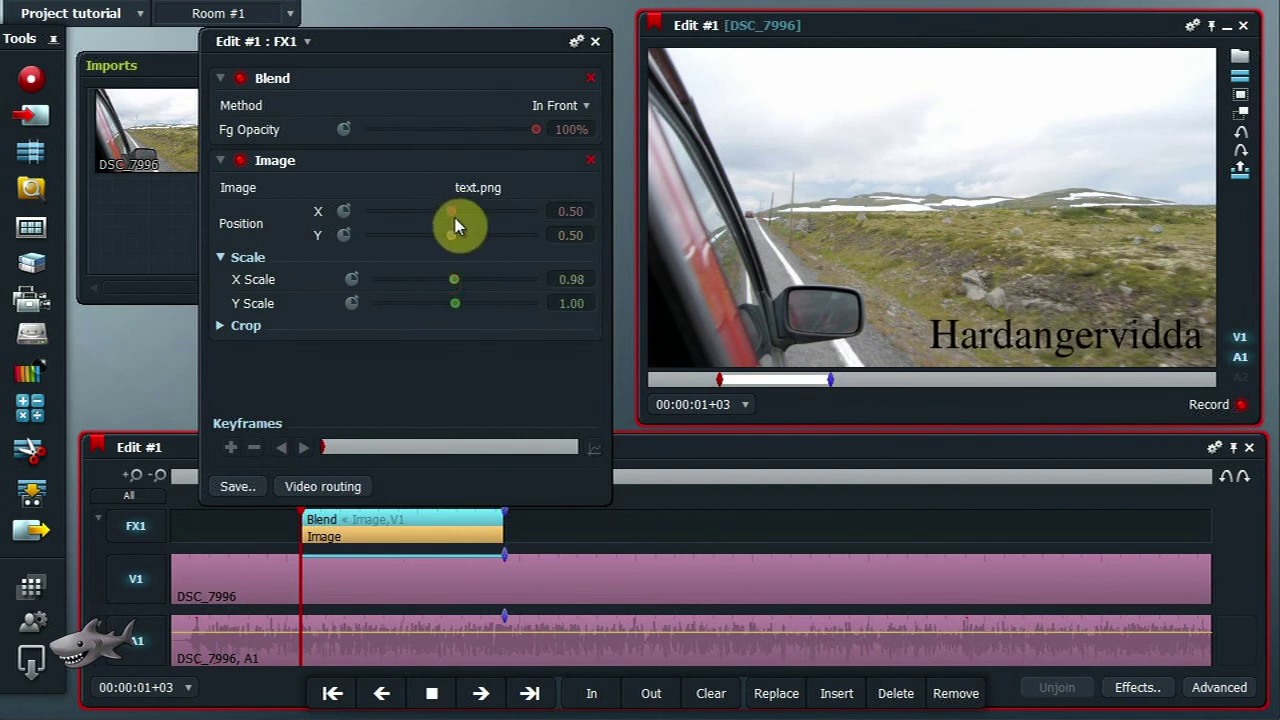
drag(450, 218, 491, 234)
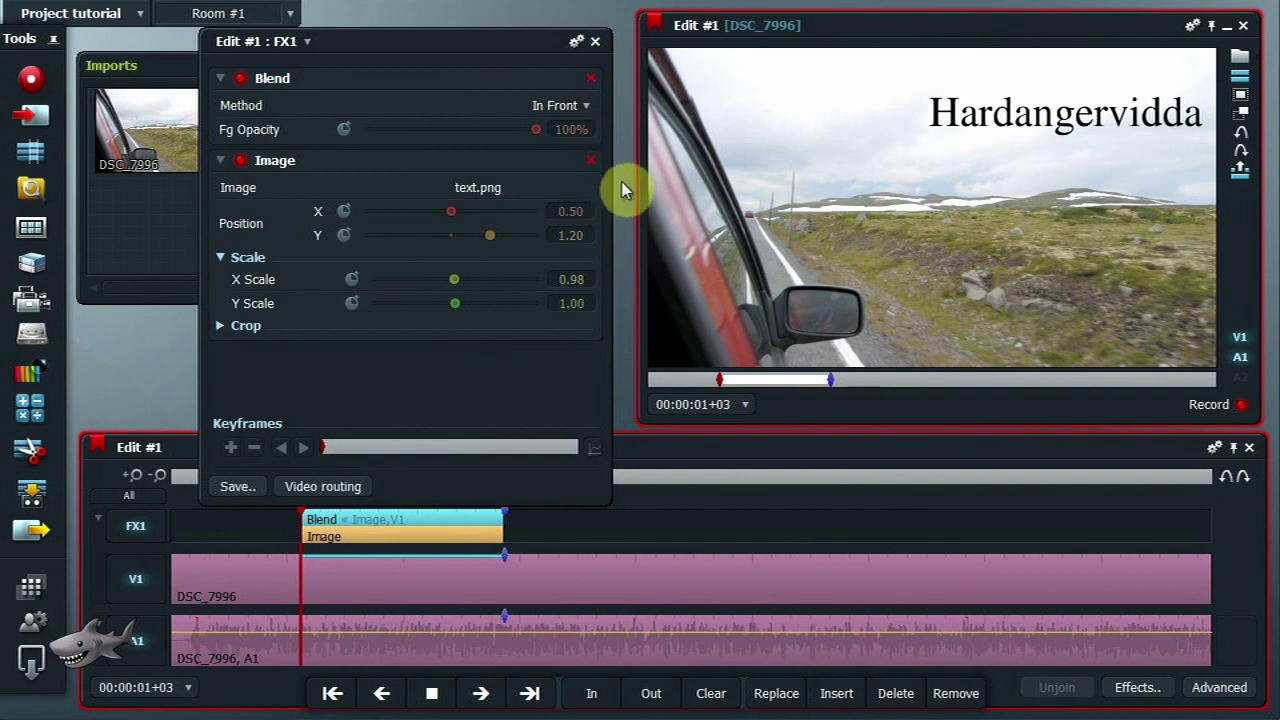
click(596, 42)
- Play through the marked section to check the repositioned title, stopping at 00:00:03+11
key(space)
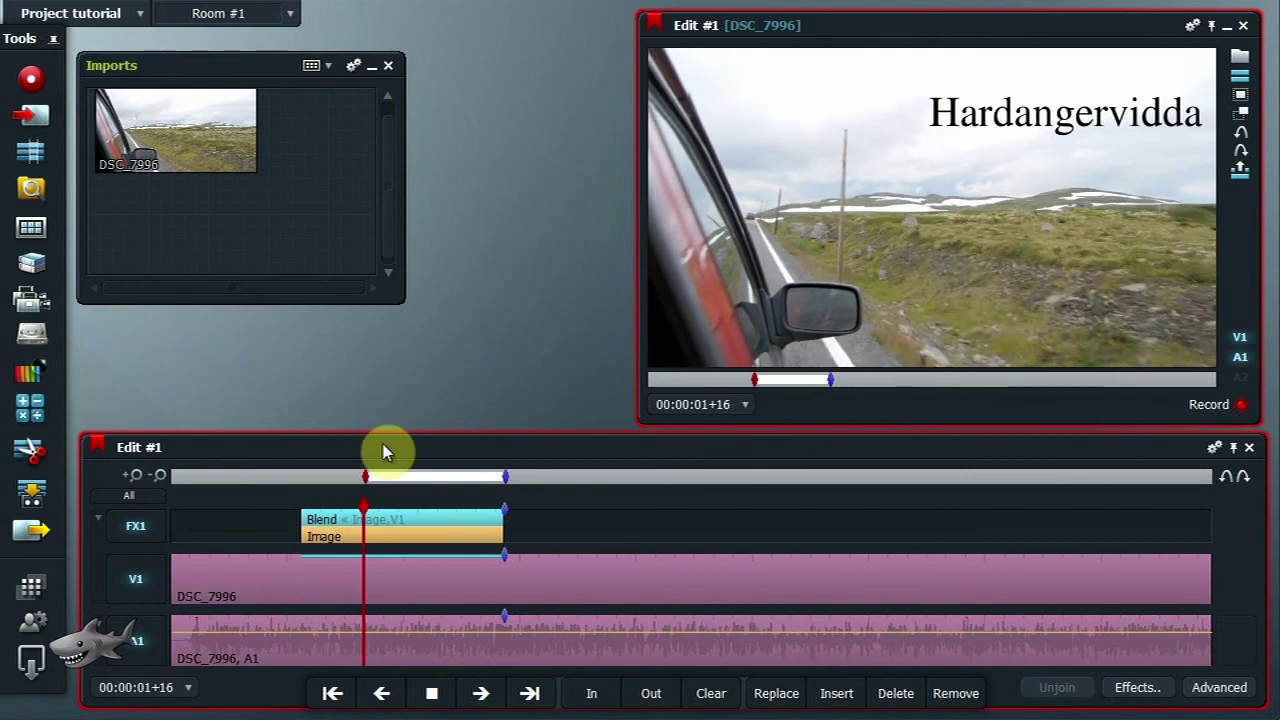
key(space)
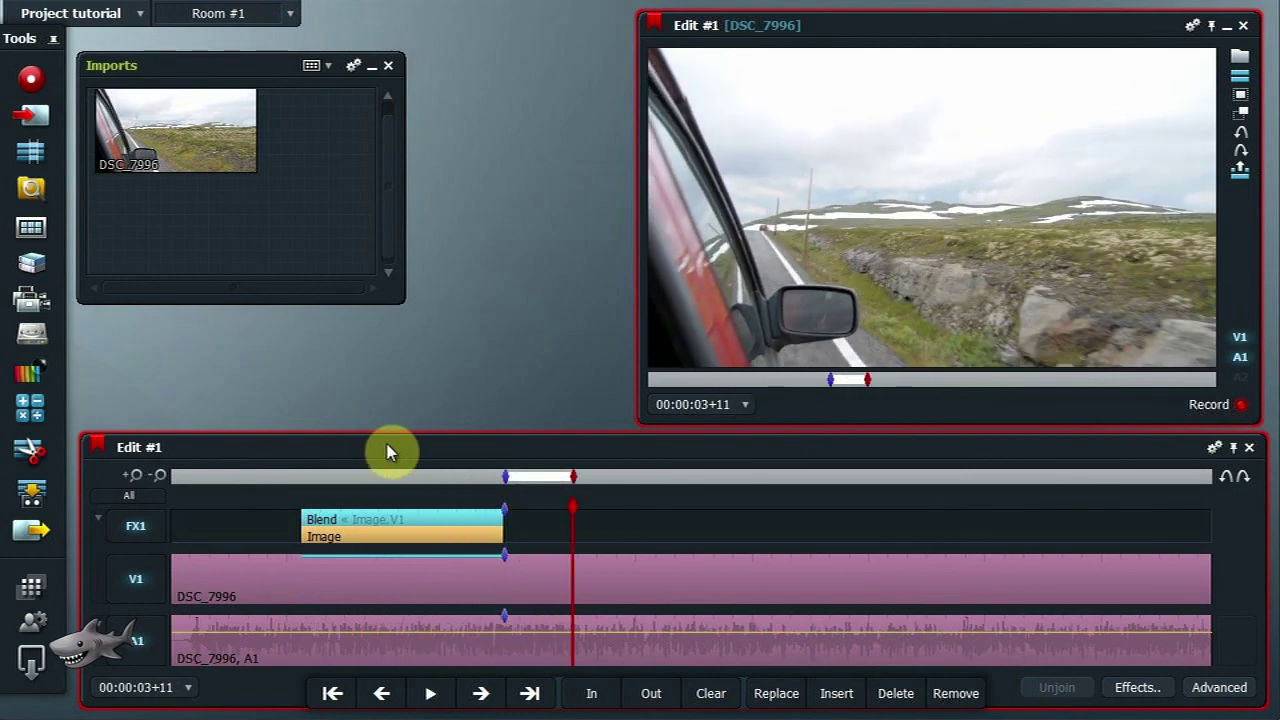